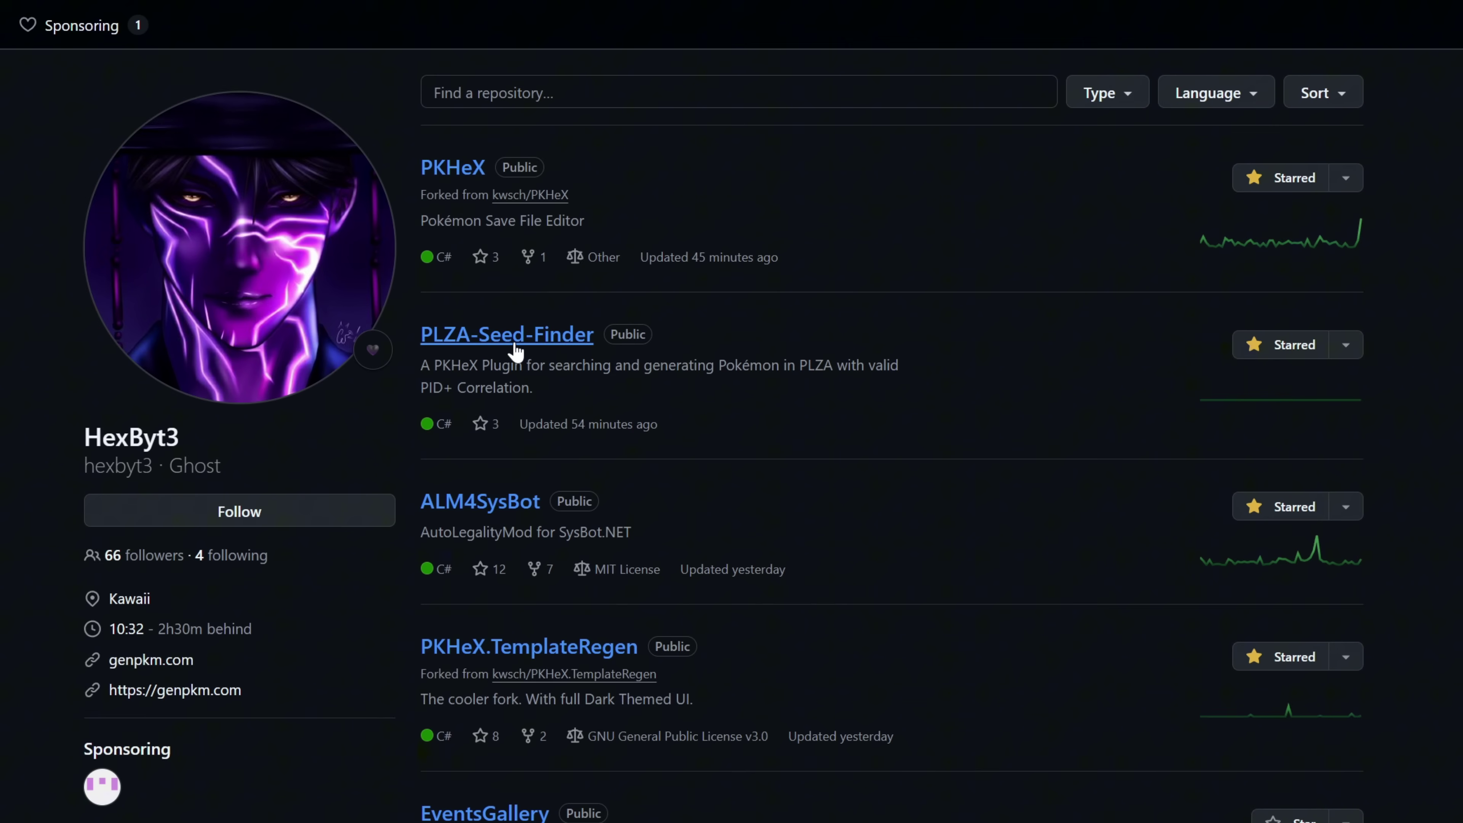
Open the PLZA-Seed-Finder repository and go to its PLZA Seed Finder 25.10.26 release.
click(516, 350)
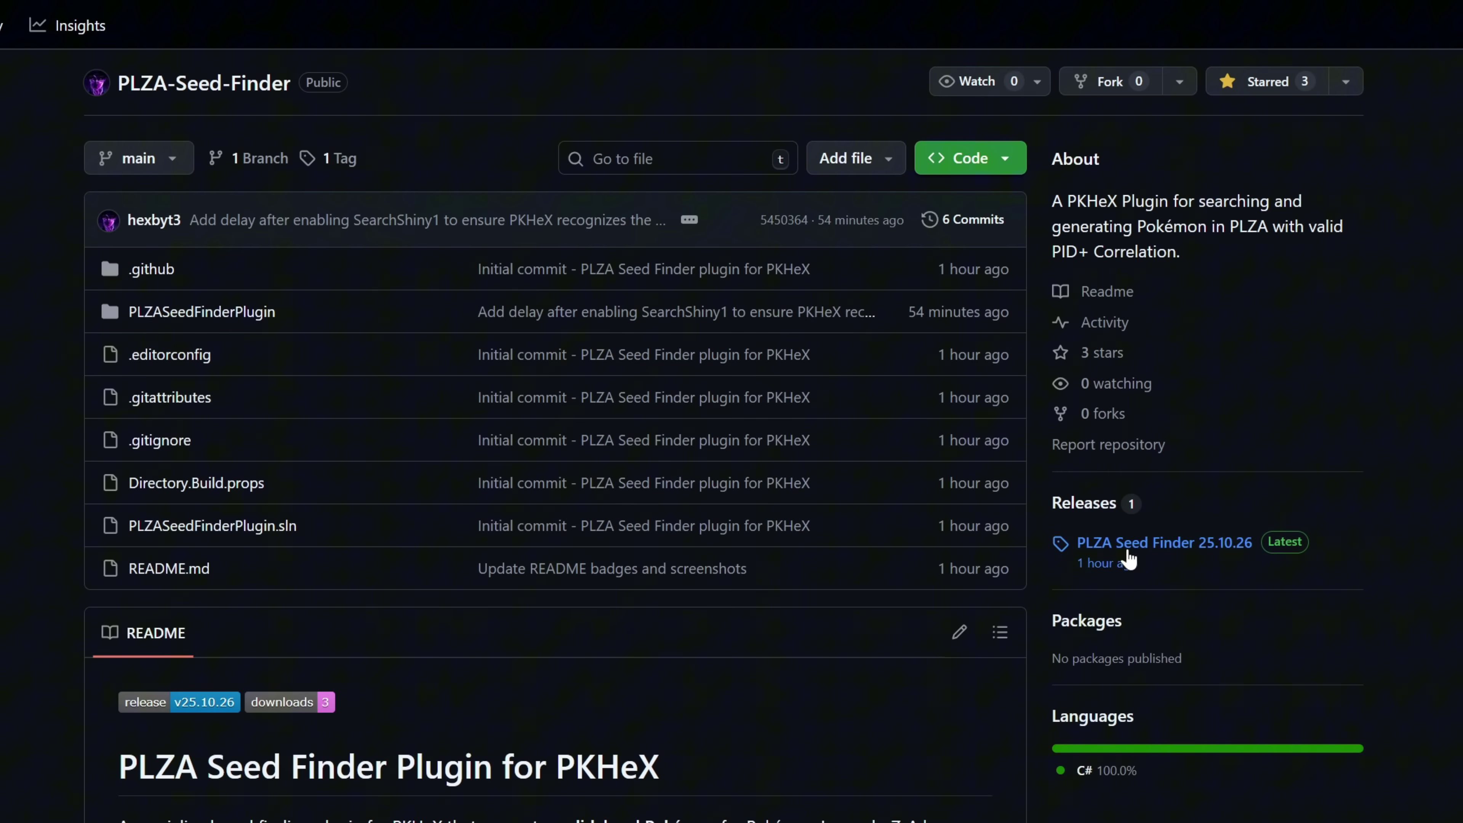
click(1157, 544)
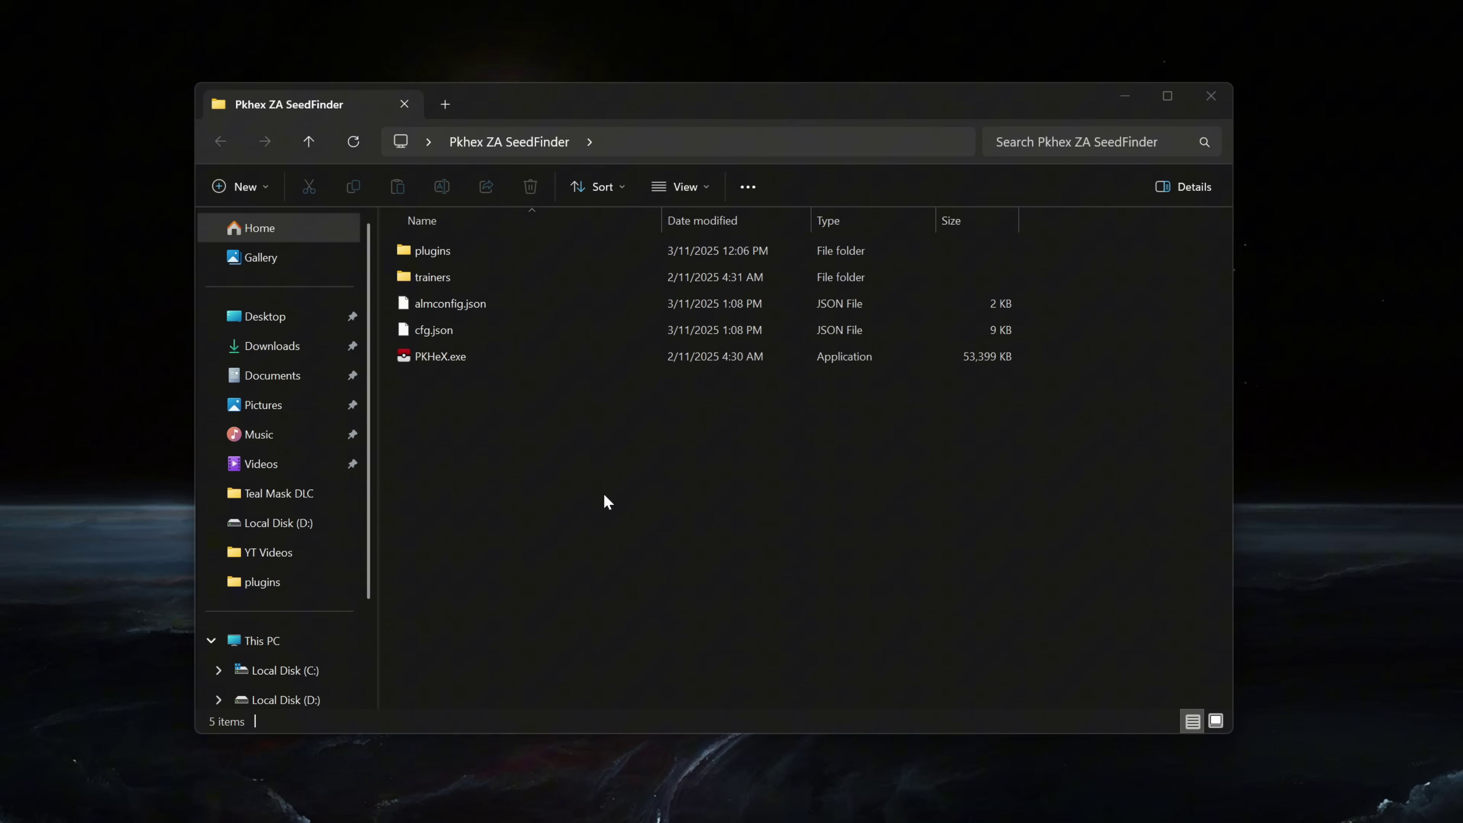
In File Explorer, open the plugins folder inside Pkhex ZA SeedFinder and locate PLZASeedFinderPlugin.dll.
double_click(475, 254)
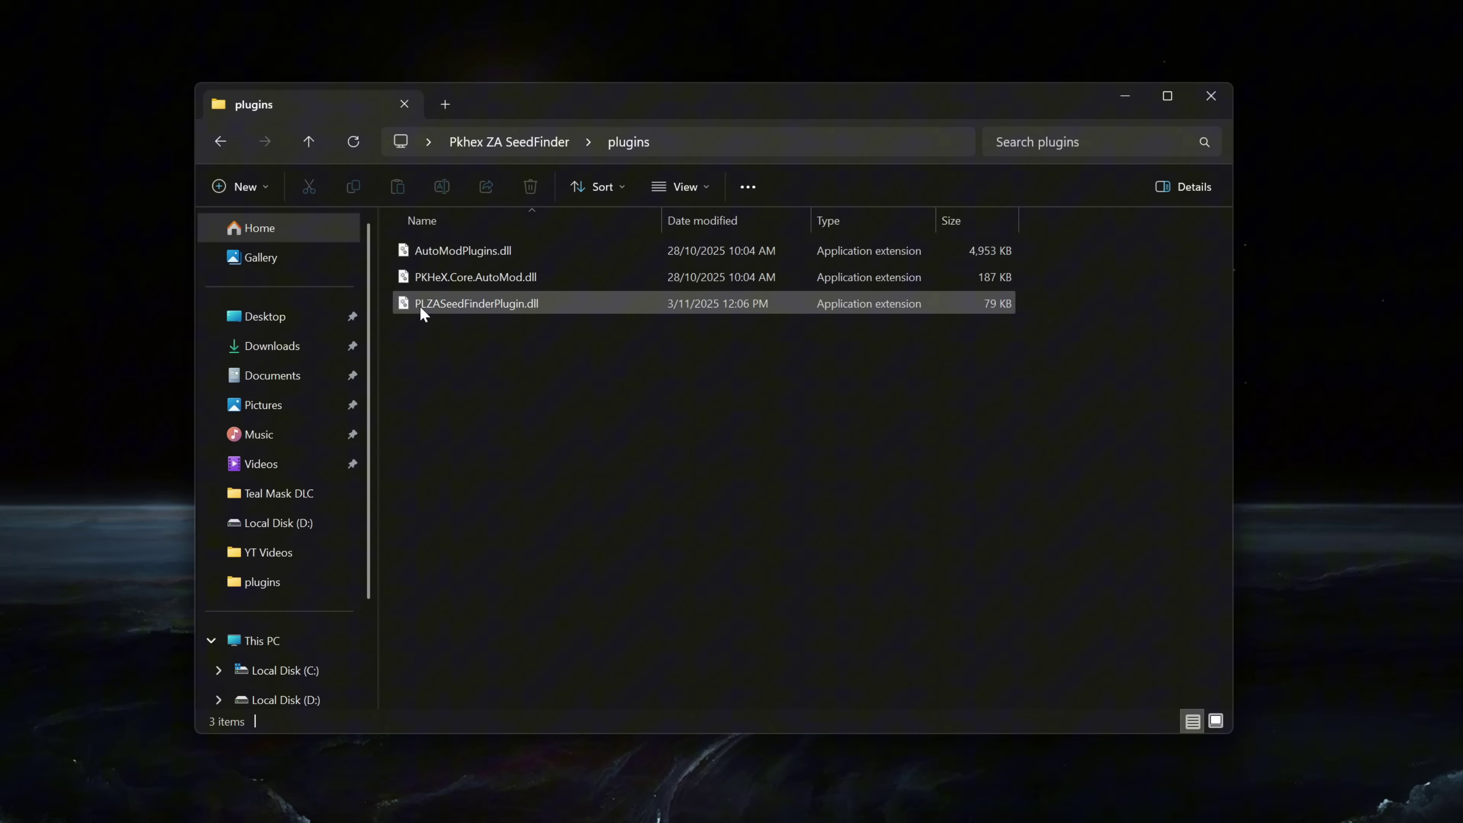
mouse_move(423, 313)
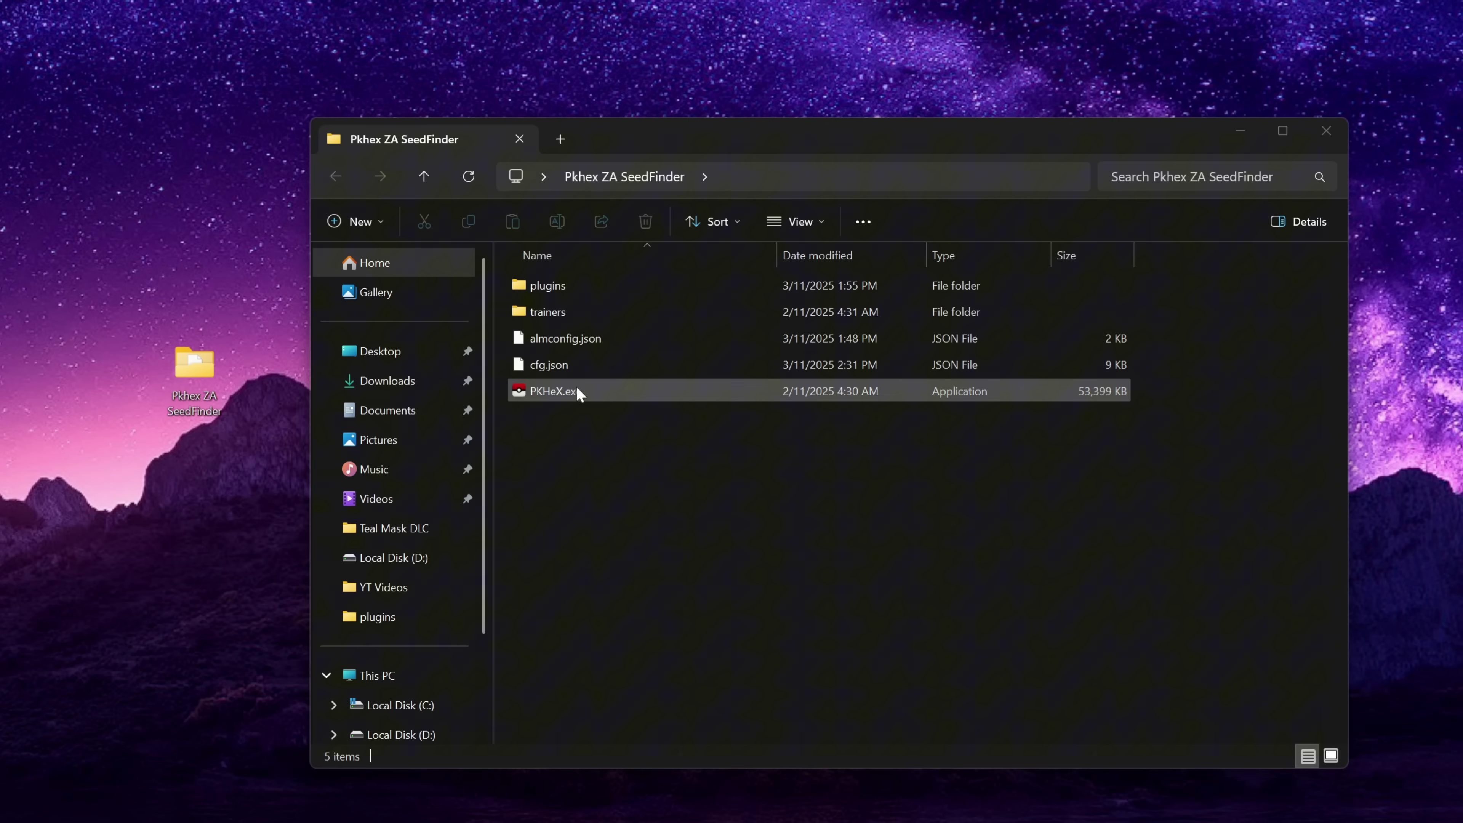
Launch PKHeX.exe from the Pkhex ZA SeedFinder folder, open the PLZA Seed Finder tool, and bring its whole window into view.
double_click(577, 392)
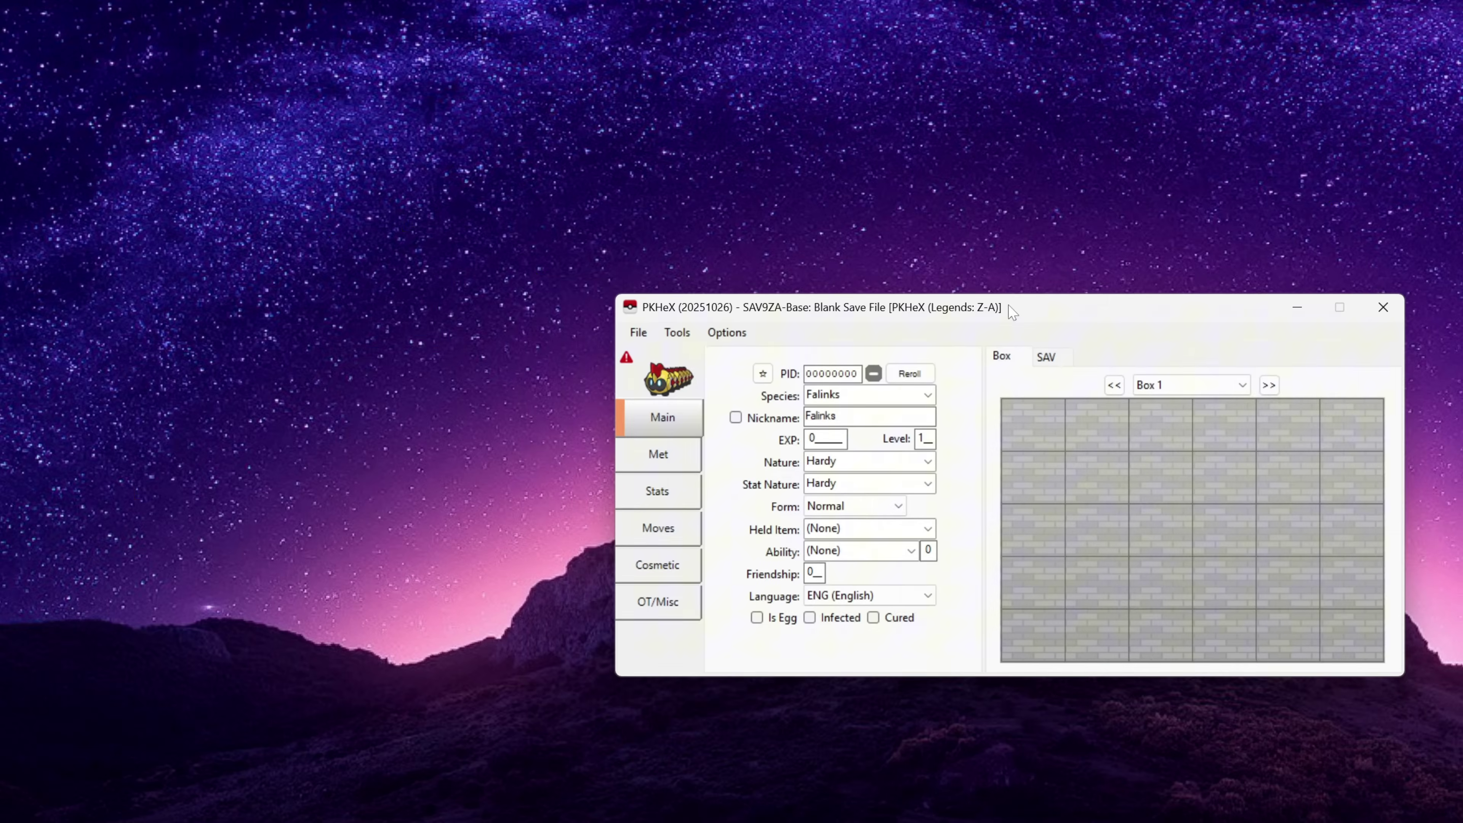
drag(1010, 313, 470, 273)
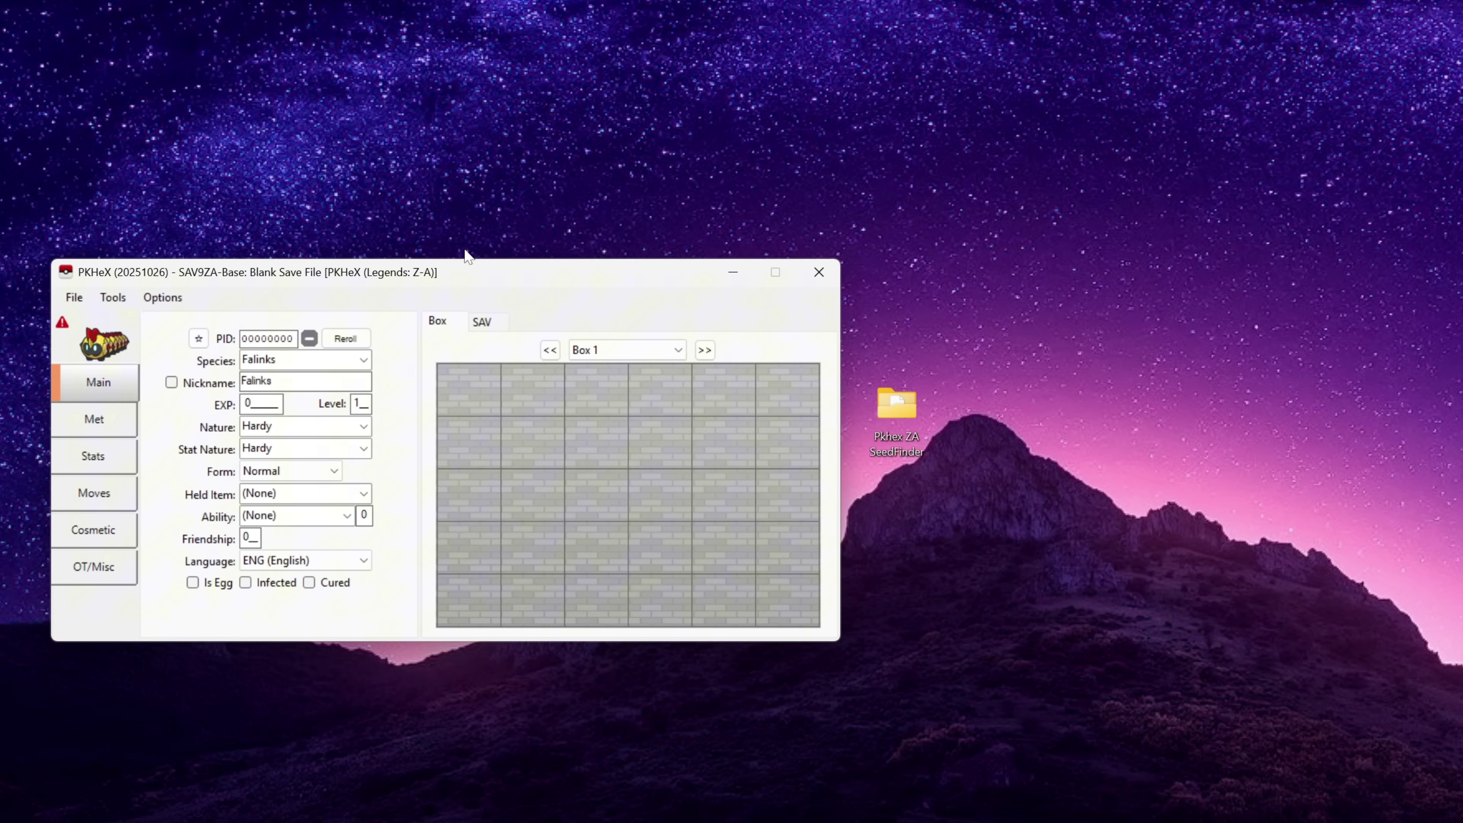
click(109, 299)
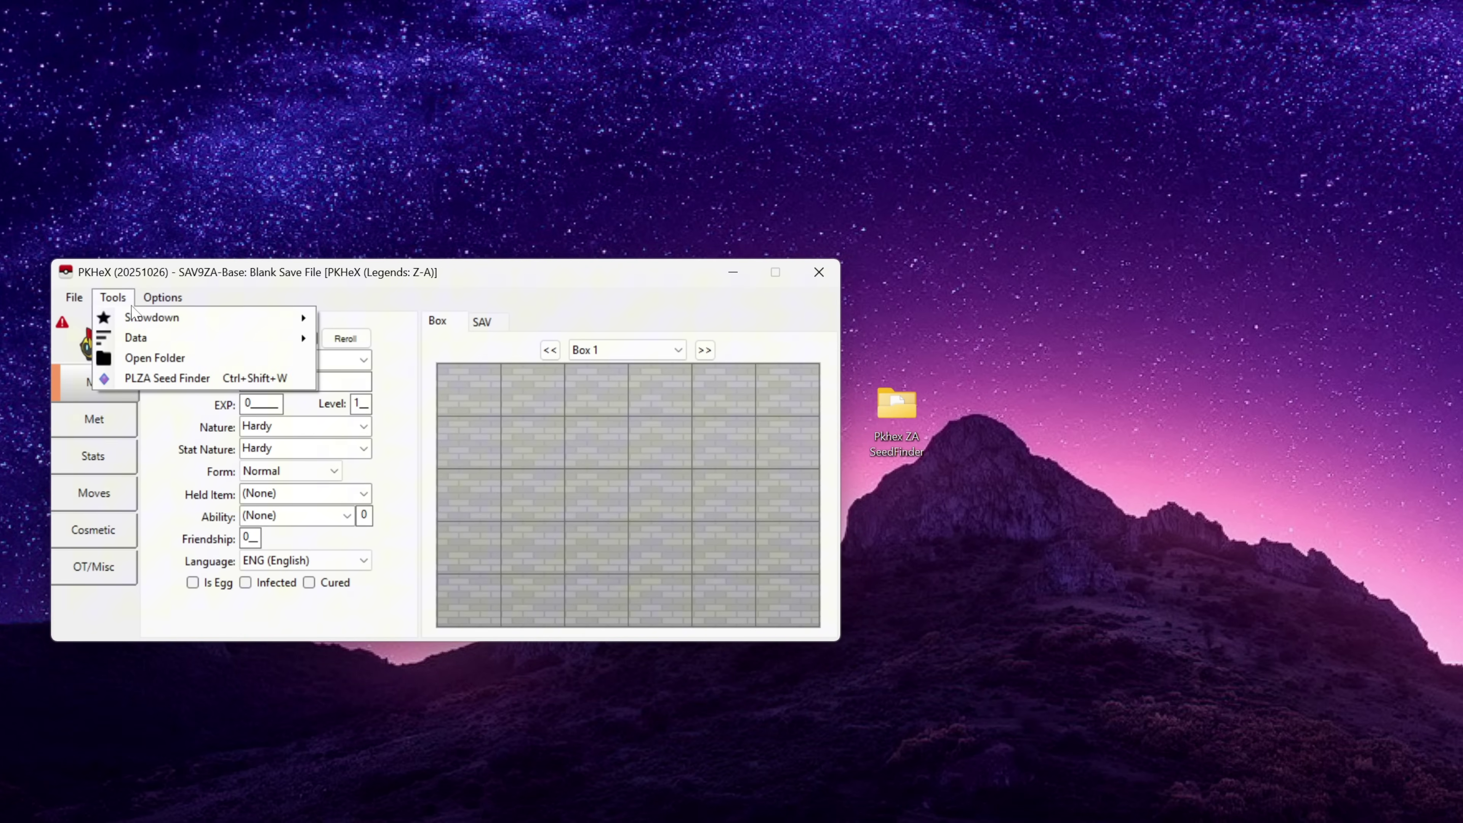
click(150, 375)
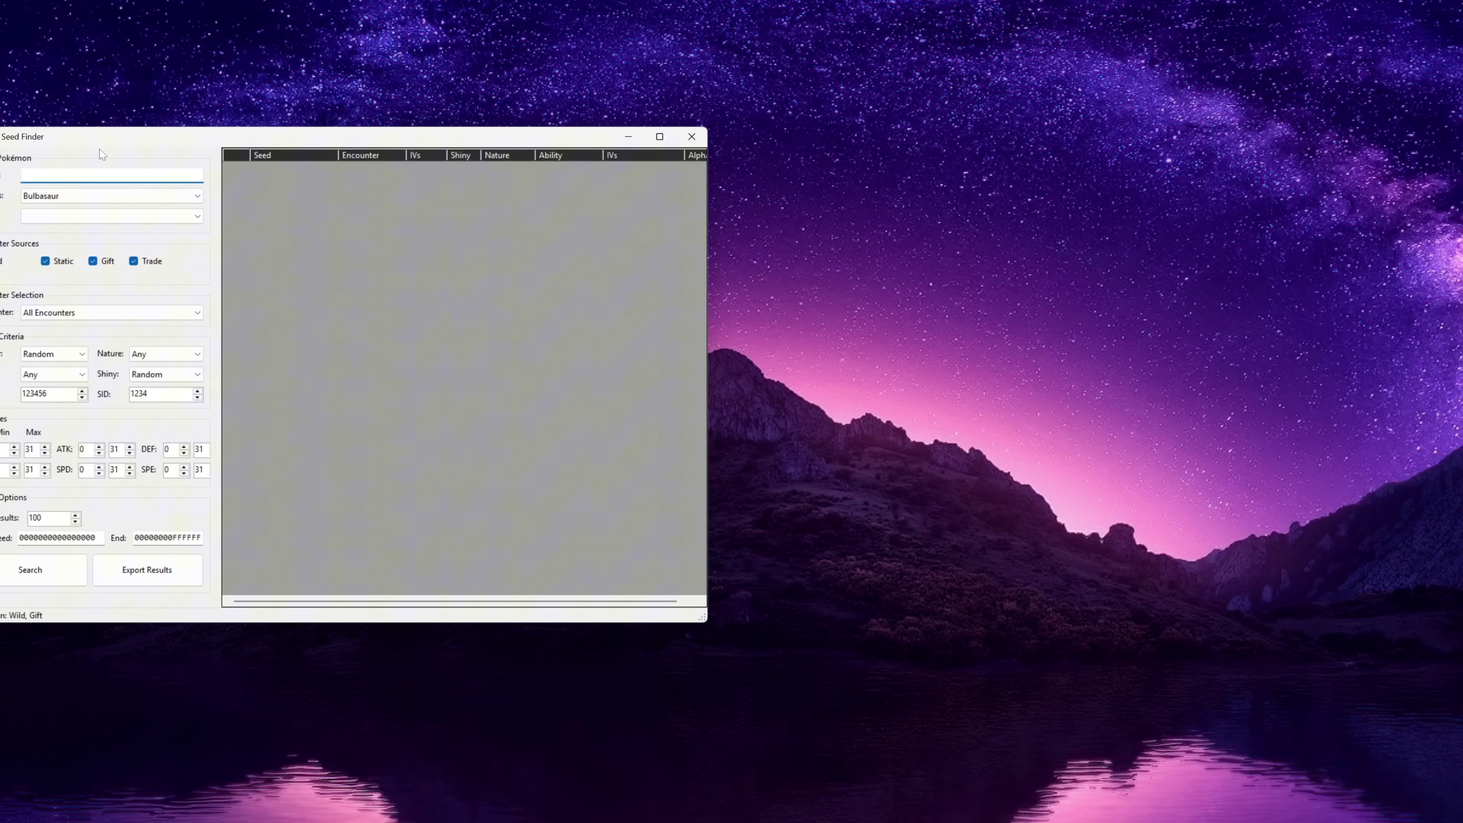
drag(81, 149, 810, 157)
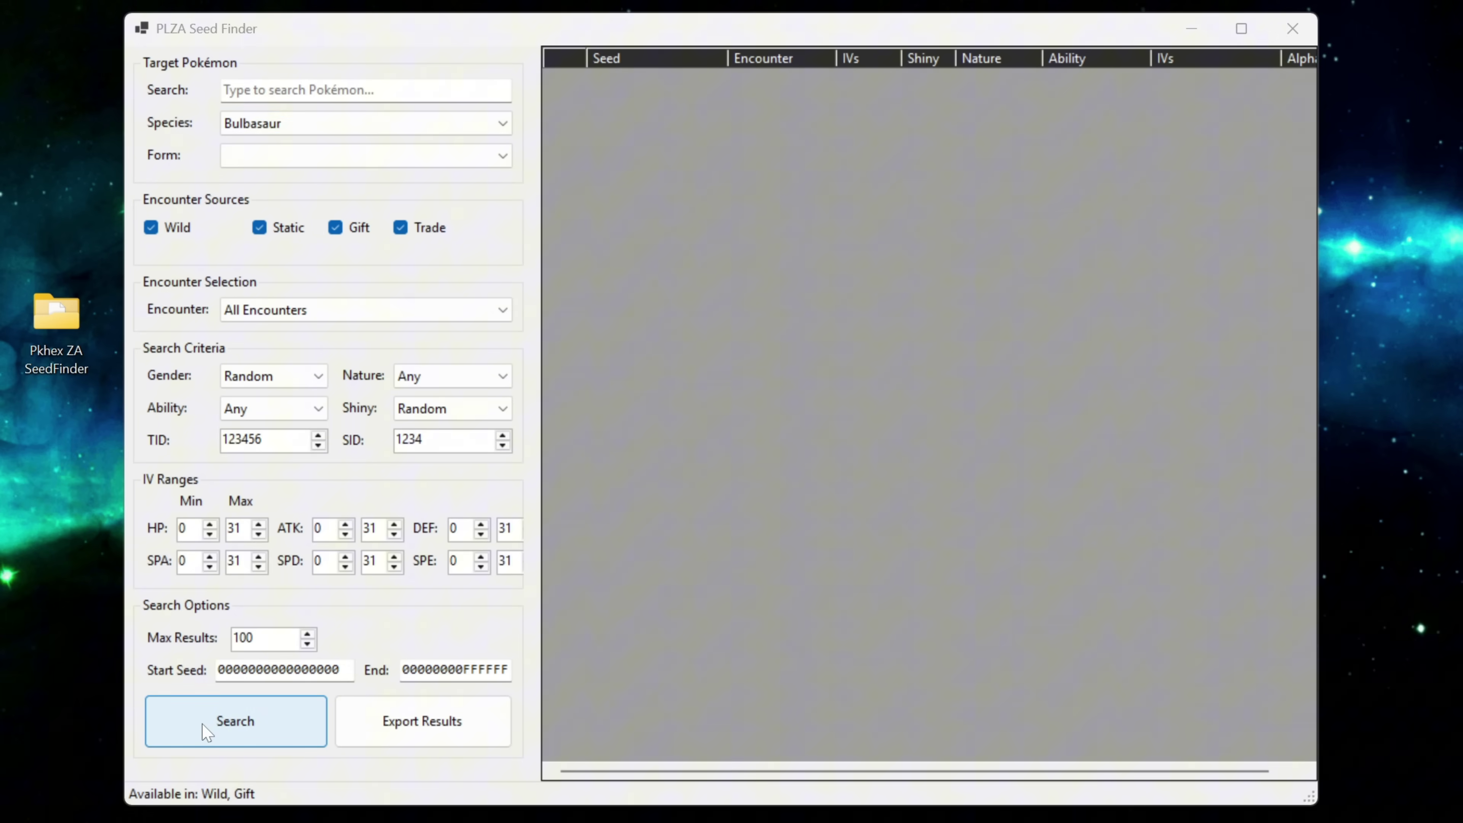
click(207, 732)
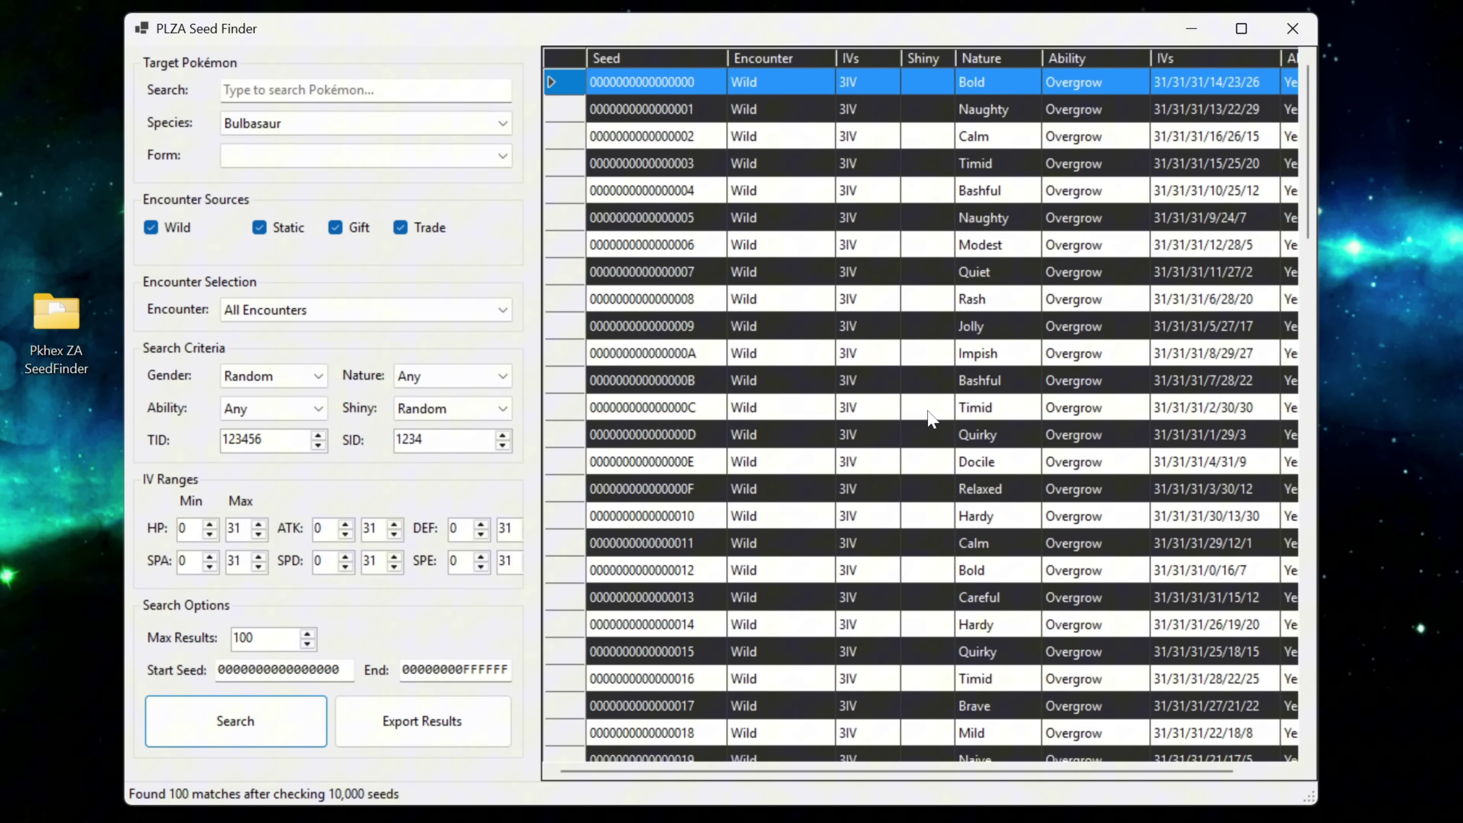
double_click(870, 465)
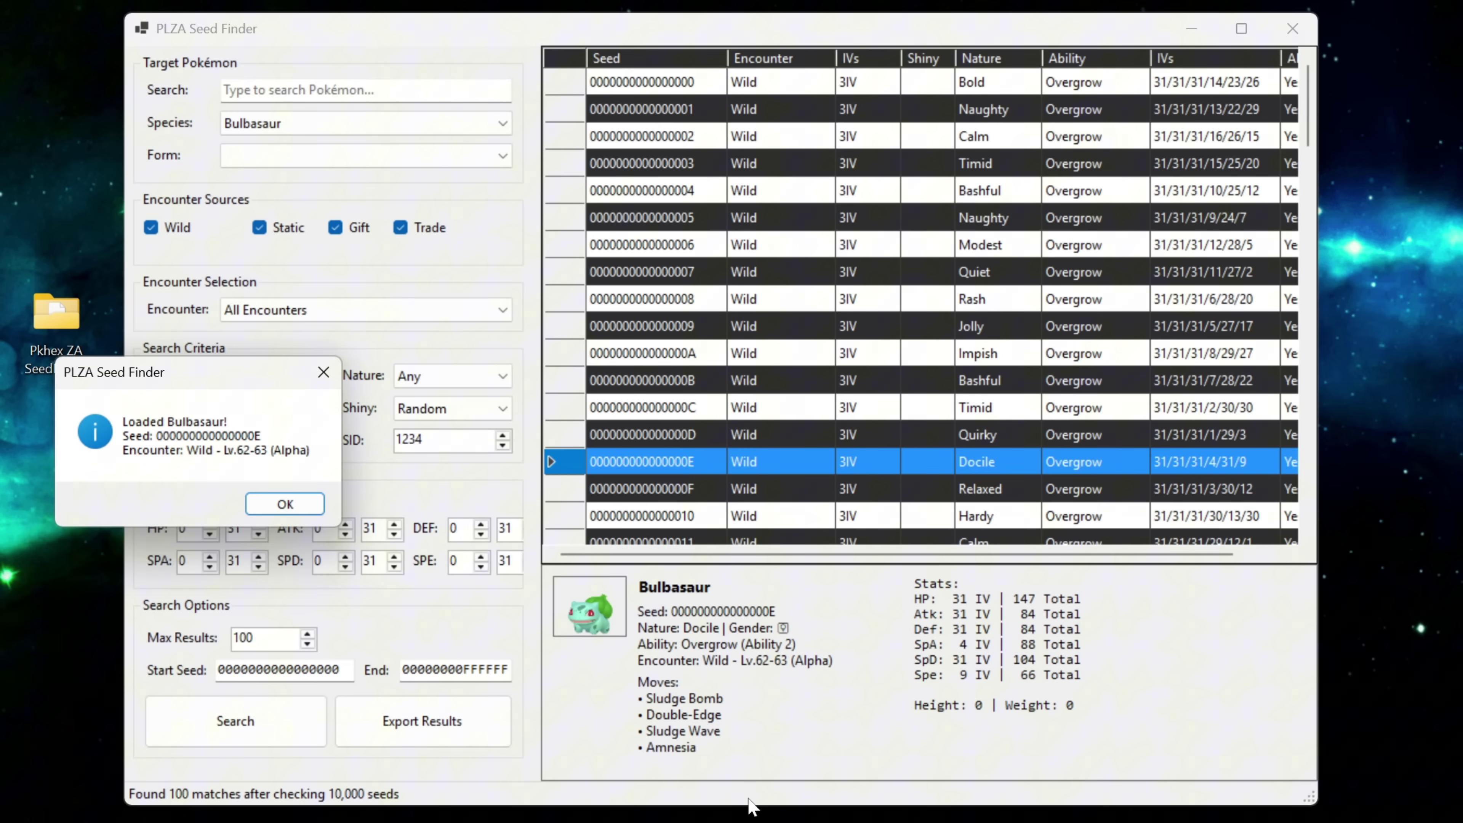
click(324, 372)
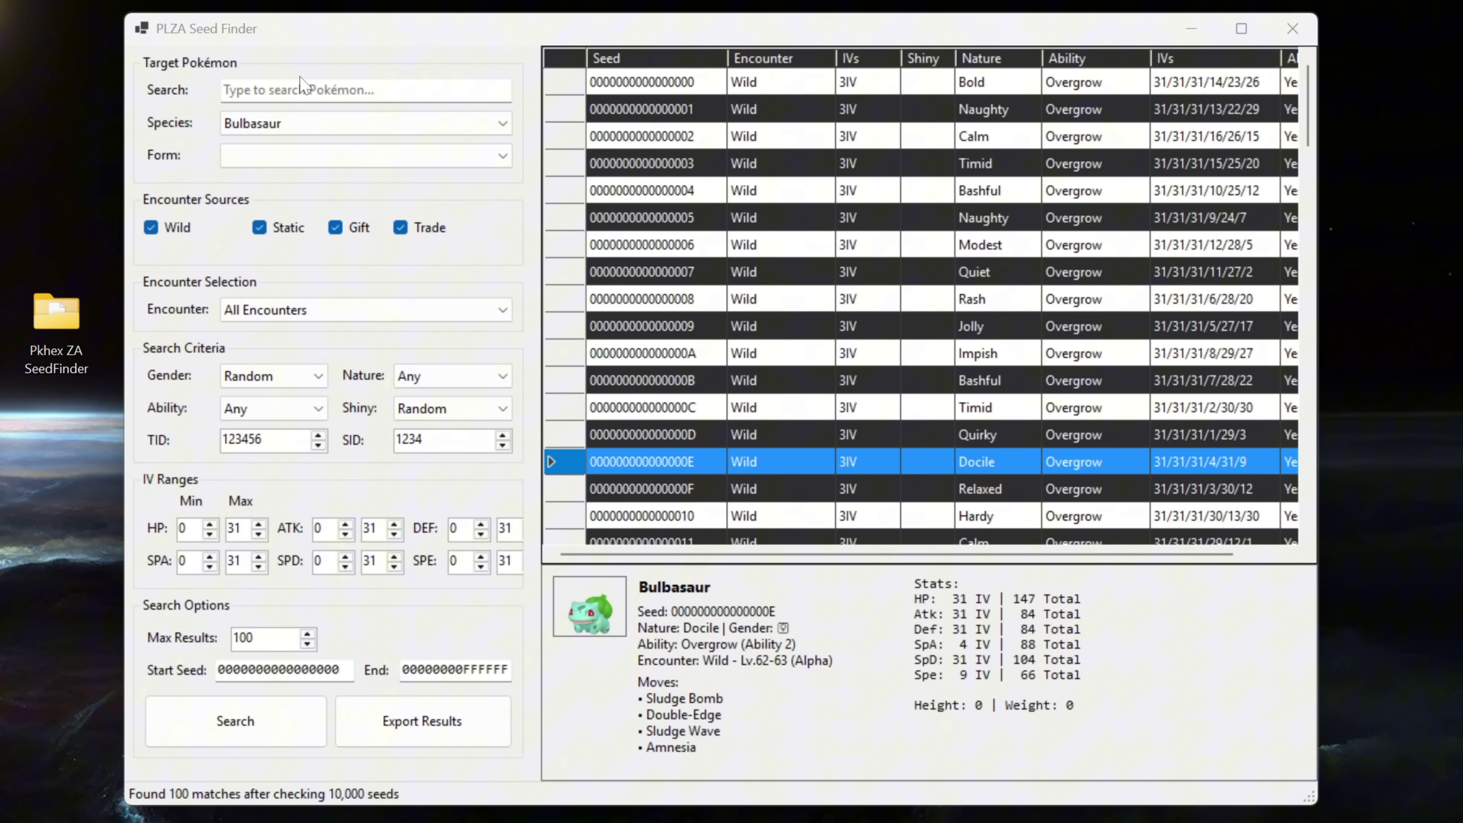
click(365, 90)
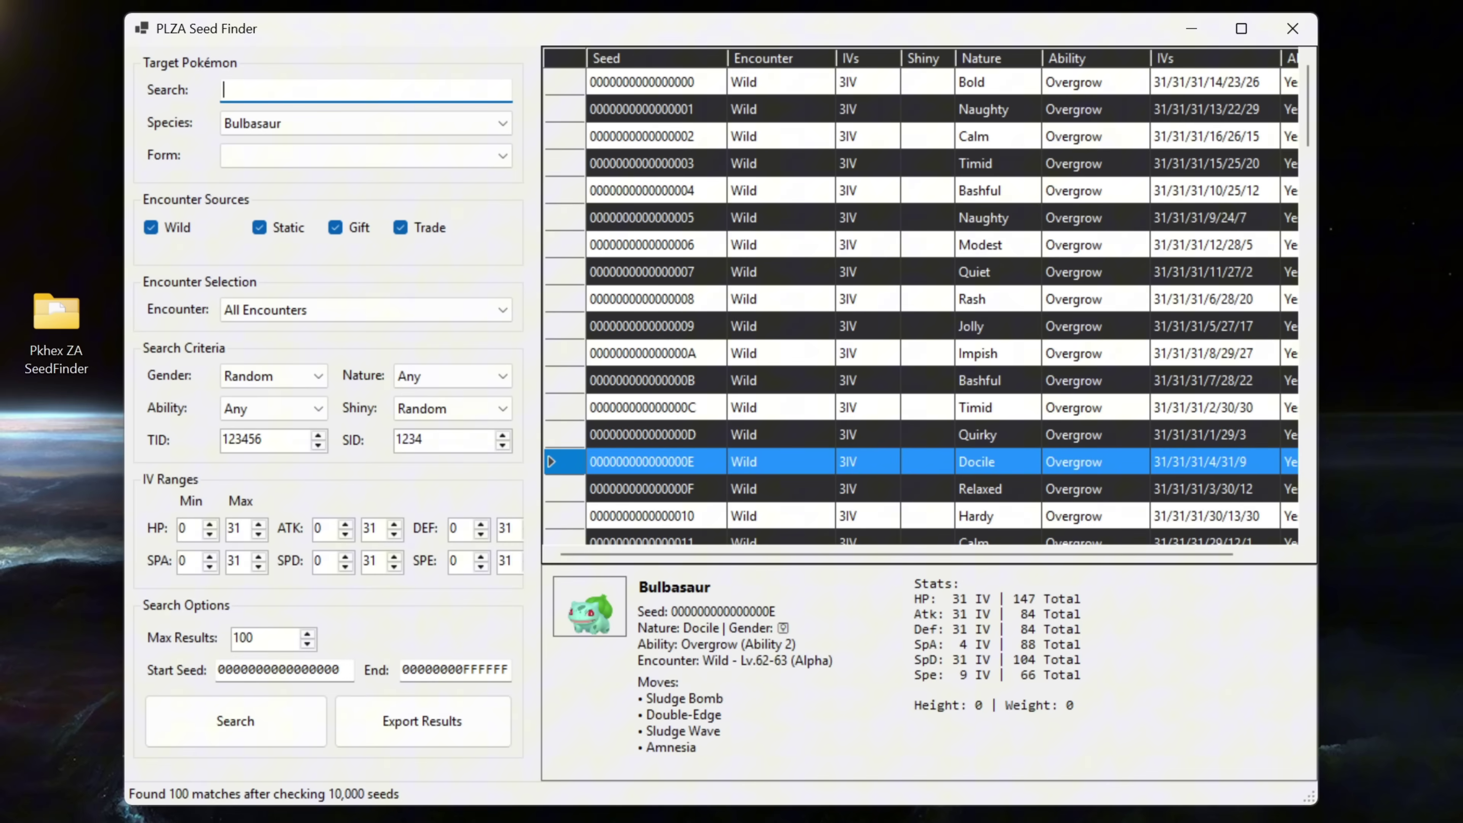
text(gren)
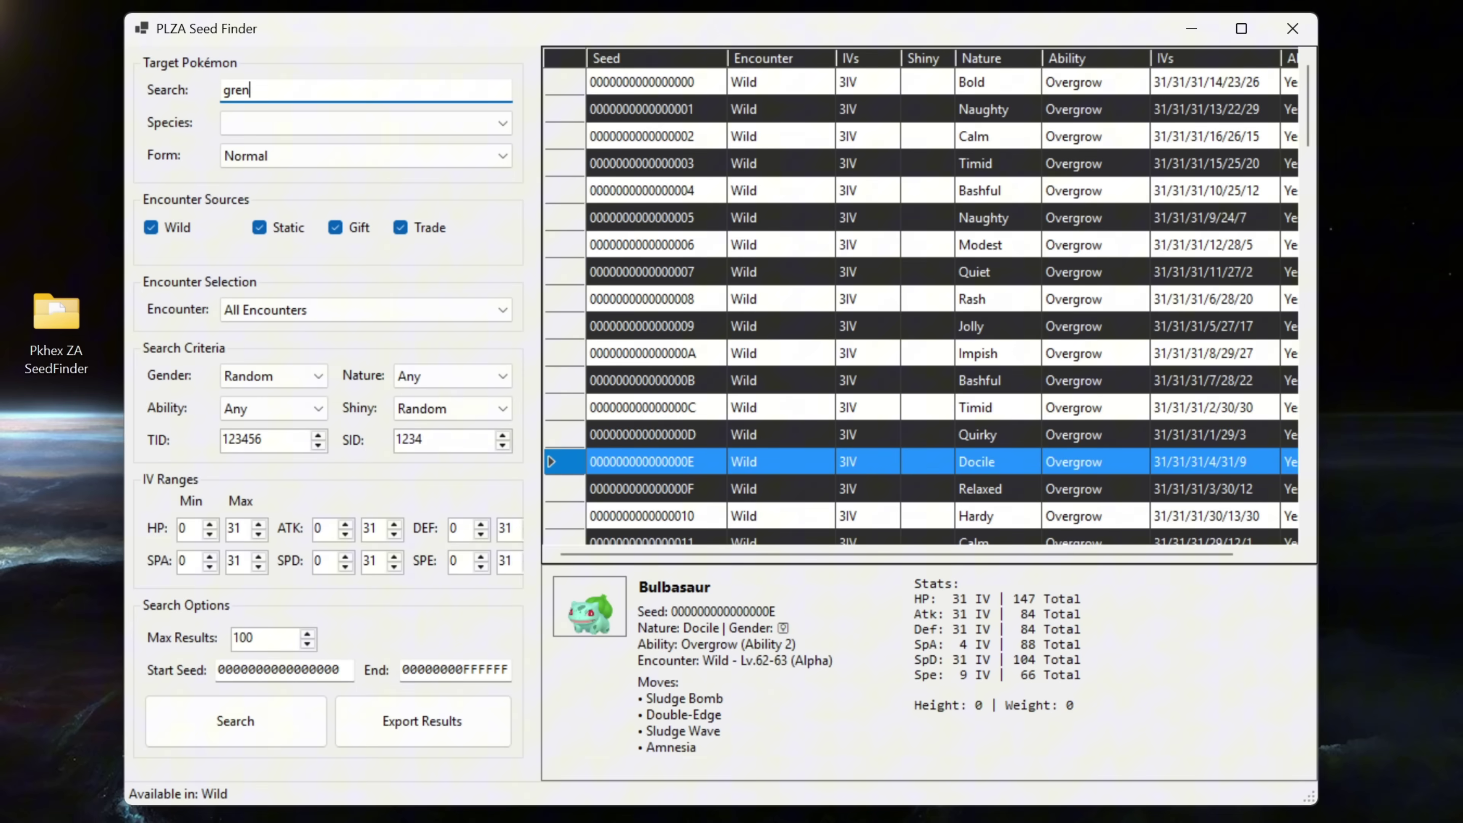
key(BackSpace)
key(BackSpace)
key(BackSpace)
key(BackSpace)
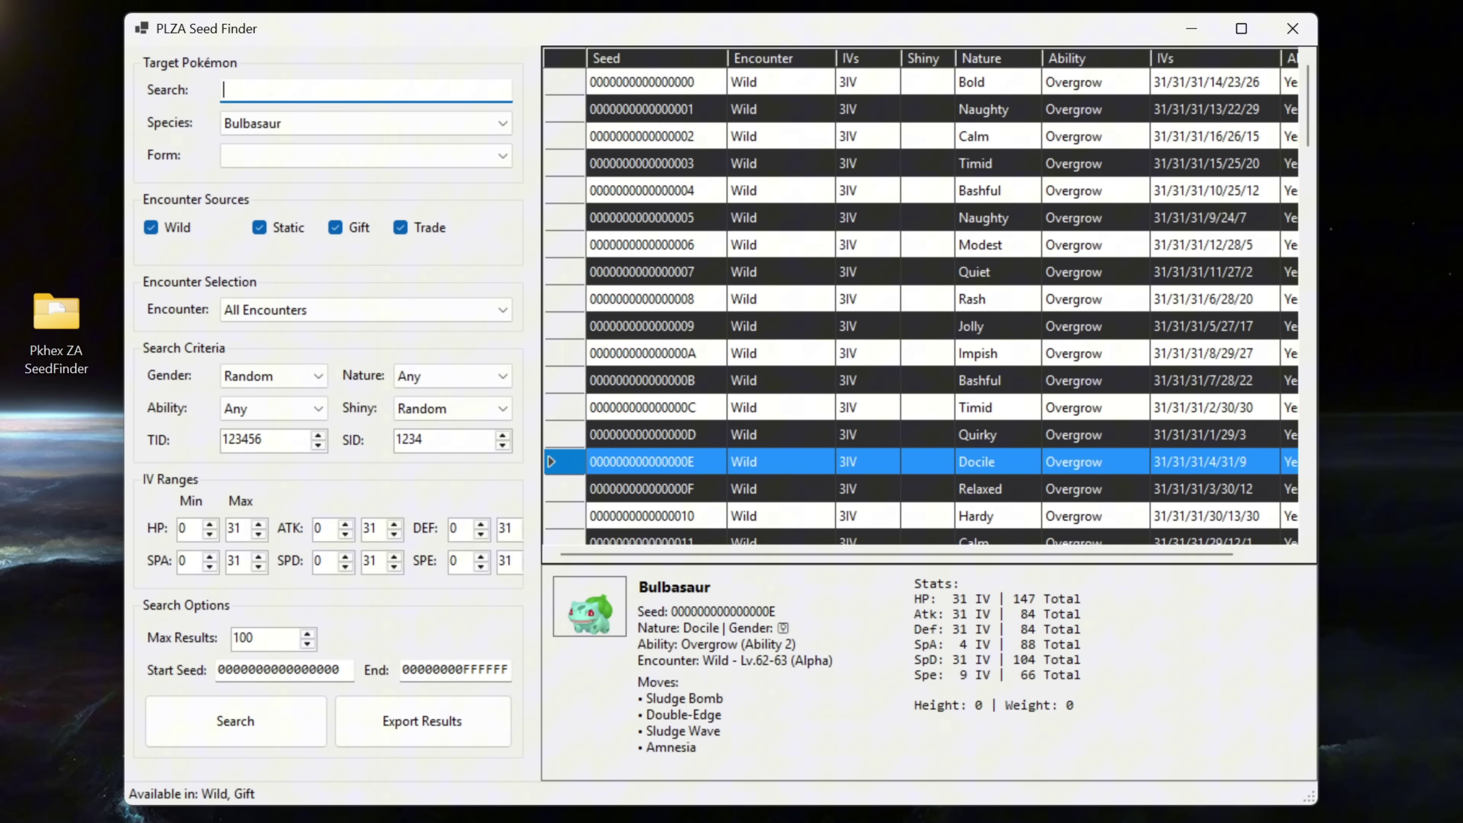
text(char)
key(ctrl+a)
key(BackSpace)
text(froak)
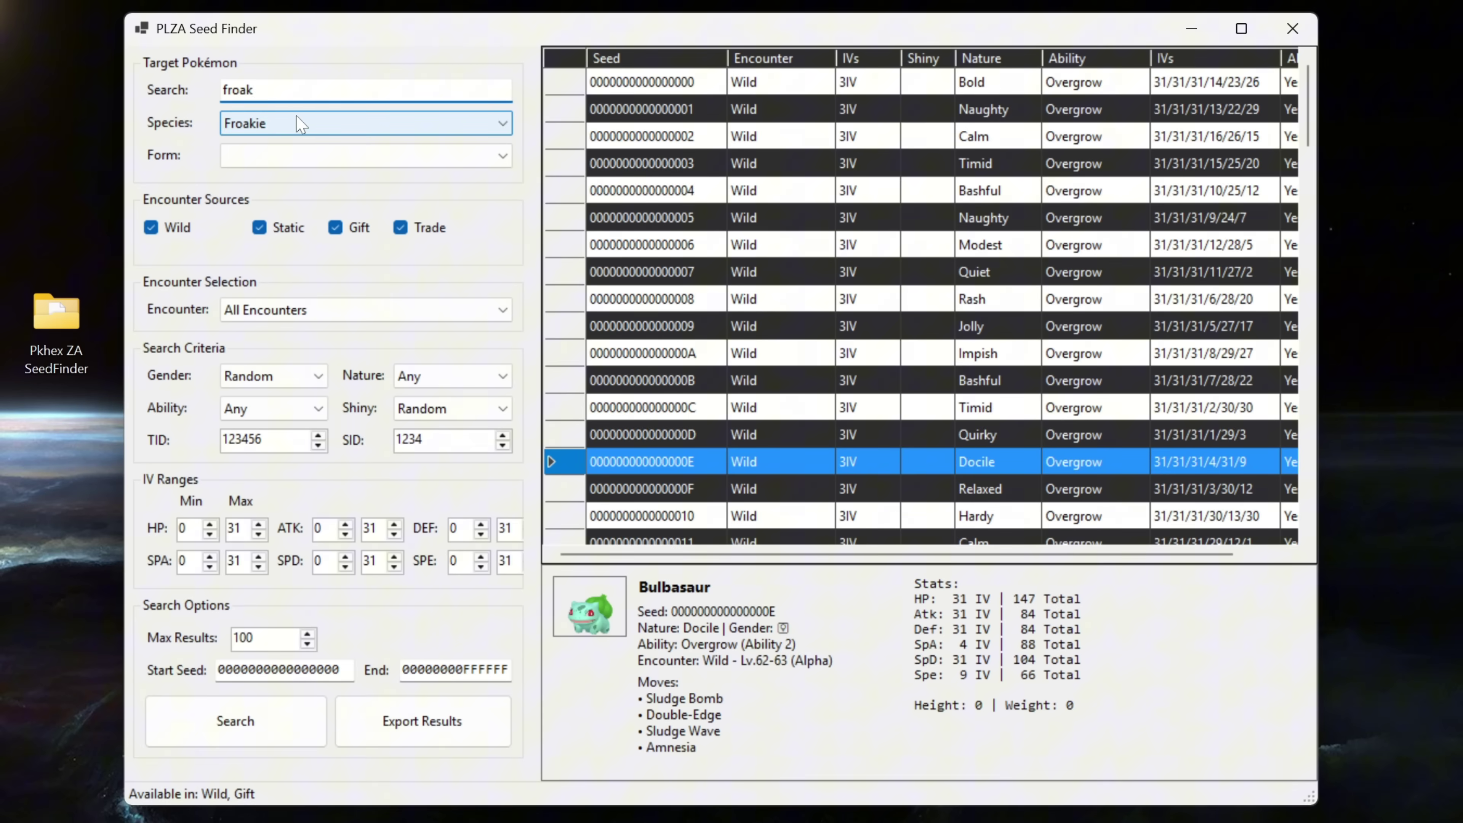
key(Return)
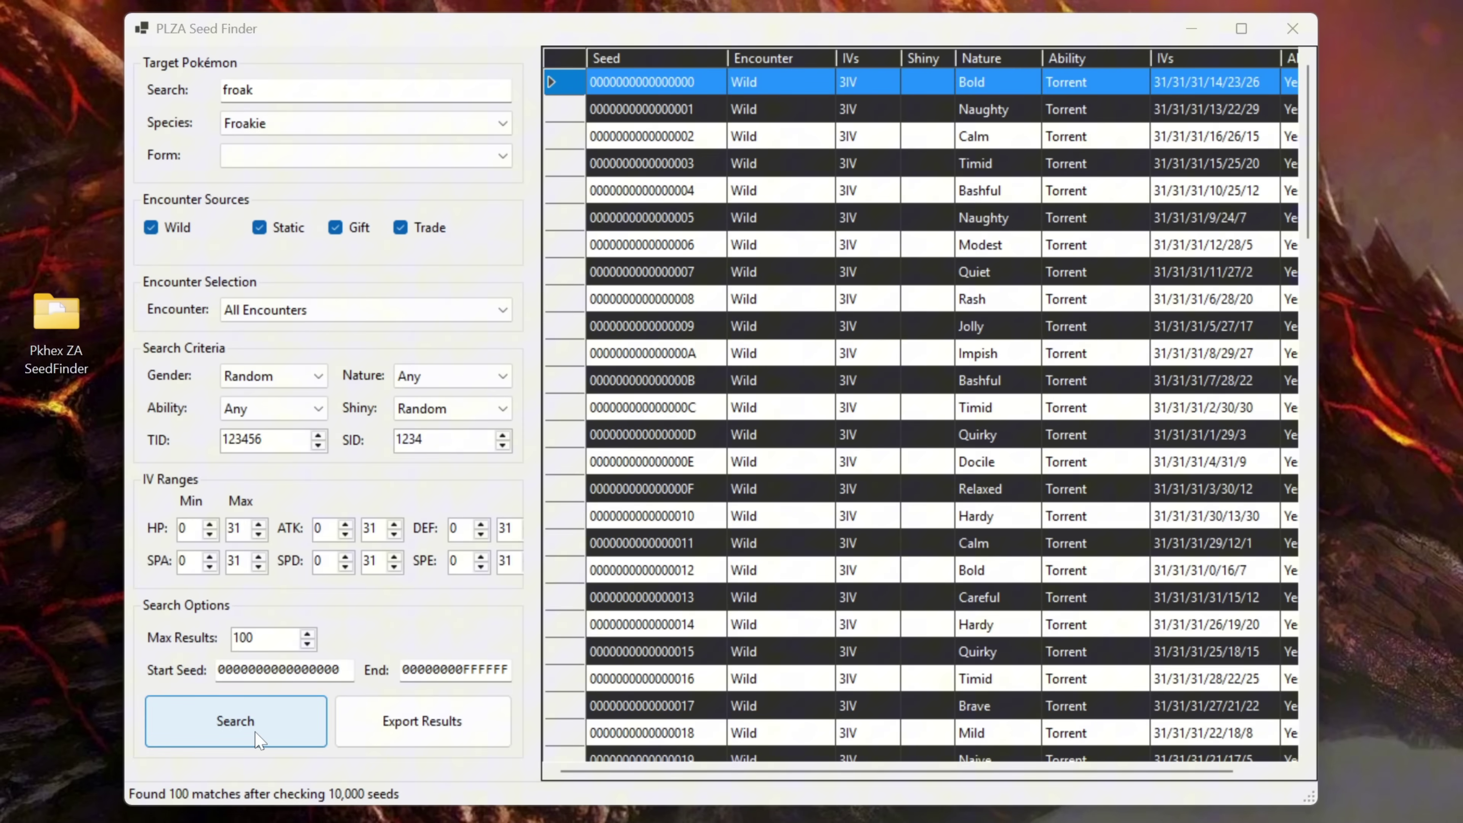
double_click(724, 306)
key(Return)
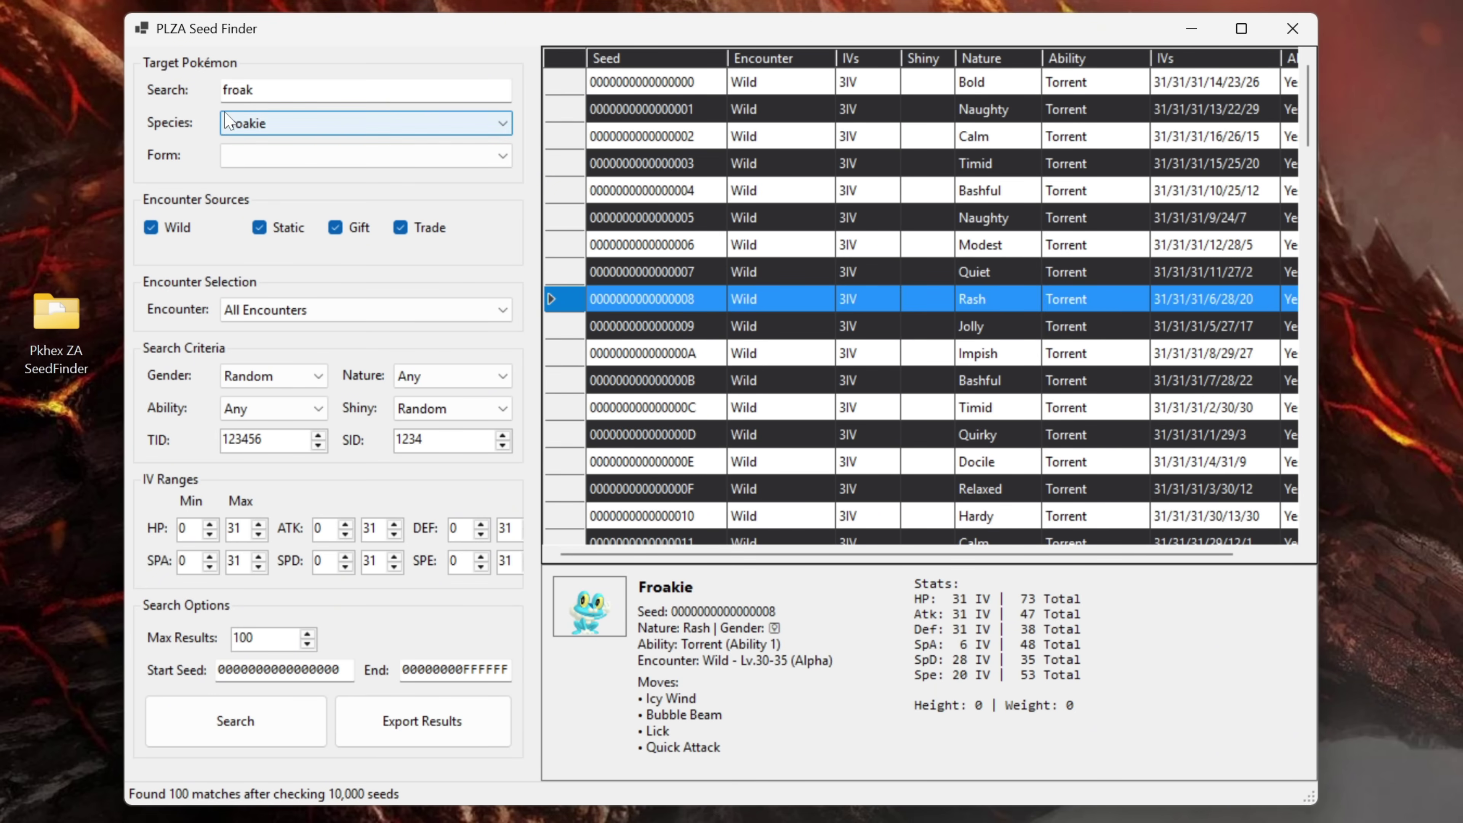
Restrict the Froakie search to the Wild - Lv.30-35 (Alpha) encounter and the Male gender.
click(304, 155)
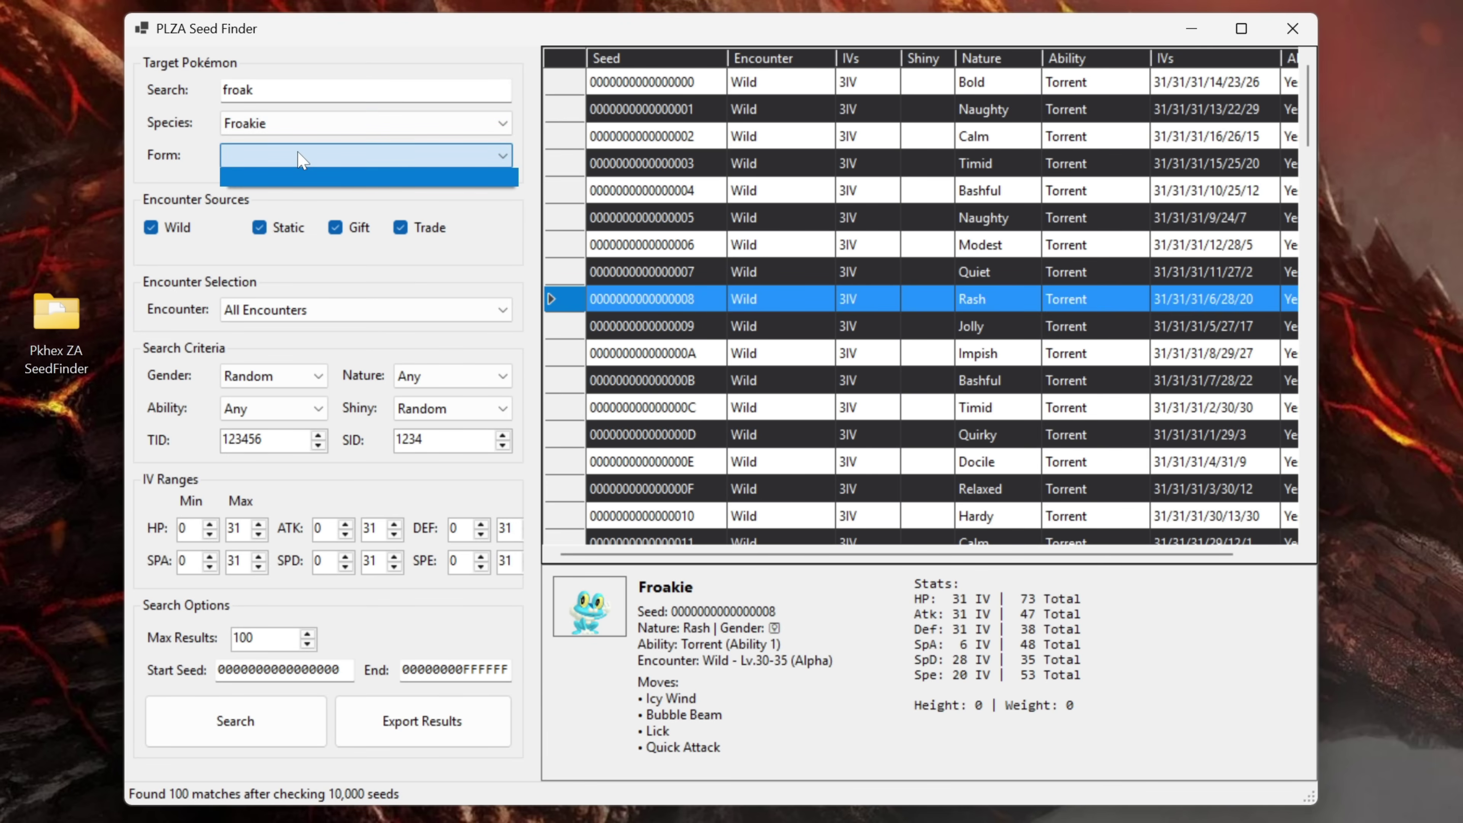
click(217, 256)
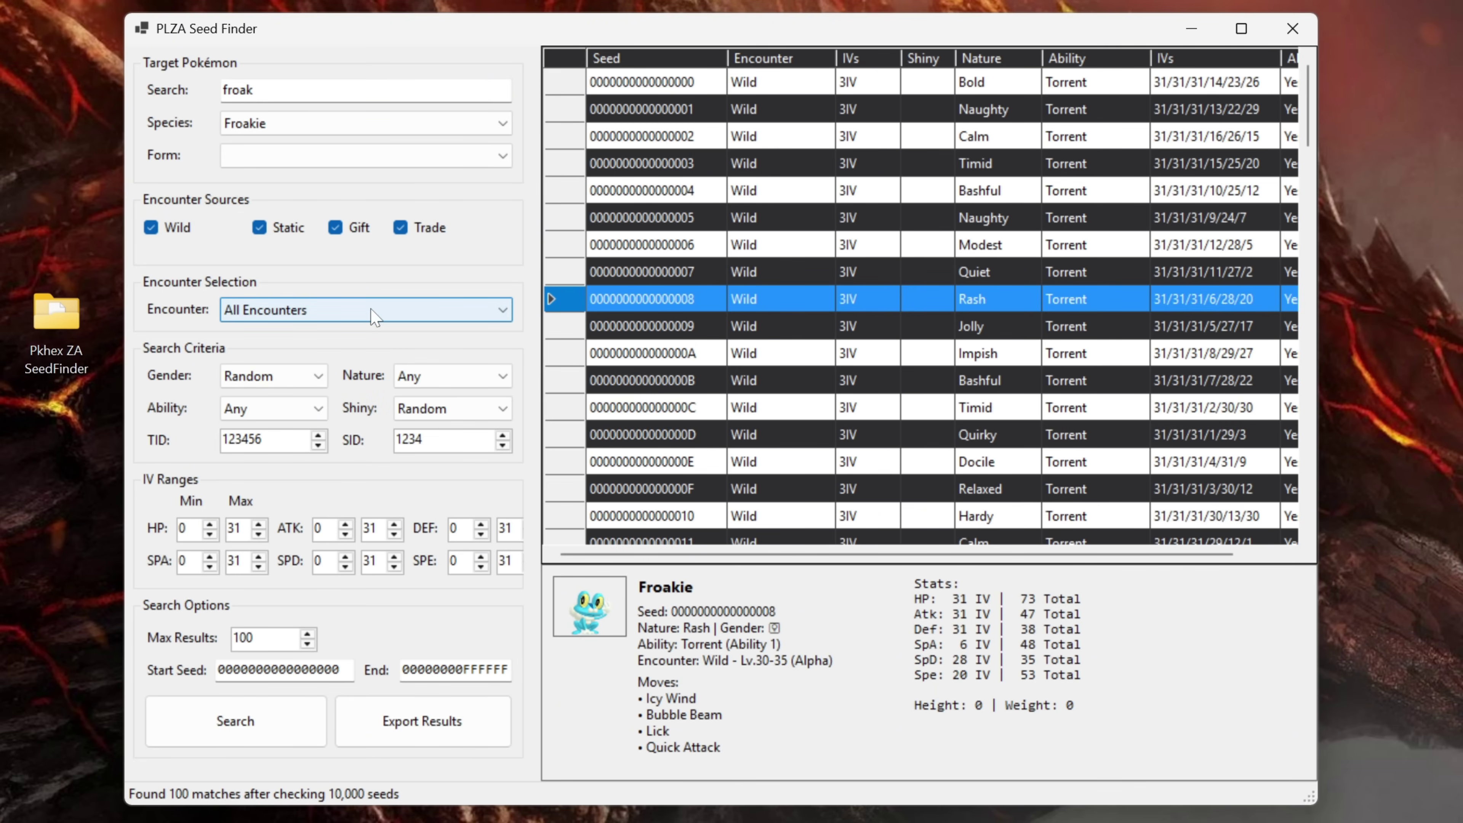
click(373, 312)
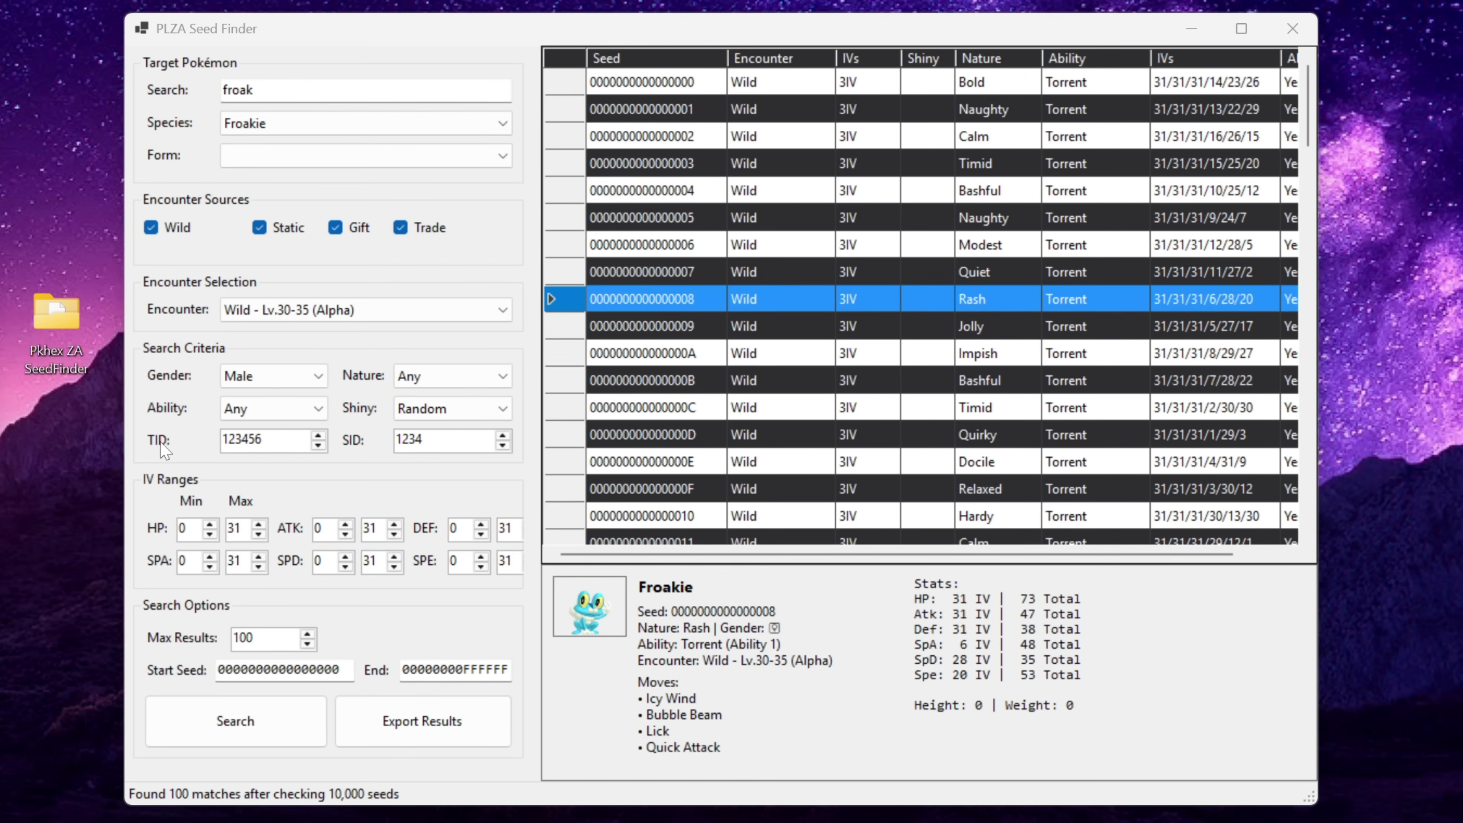
click(320, 377)
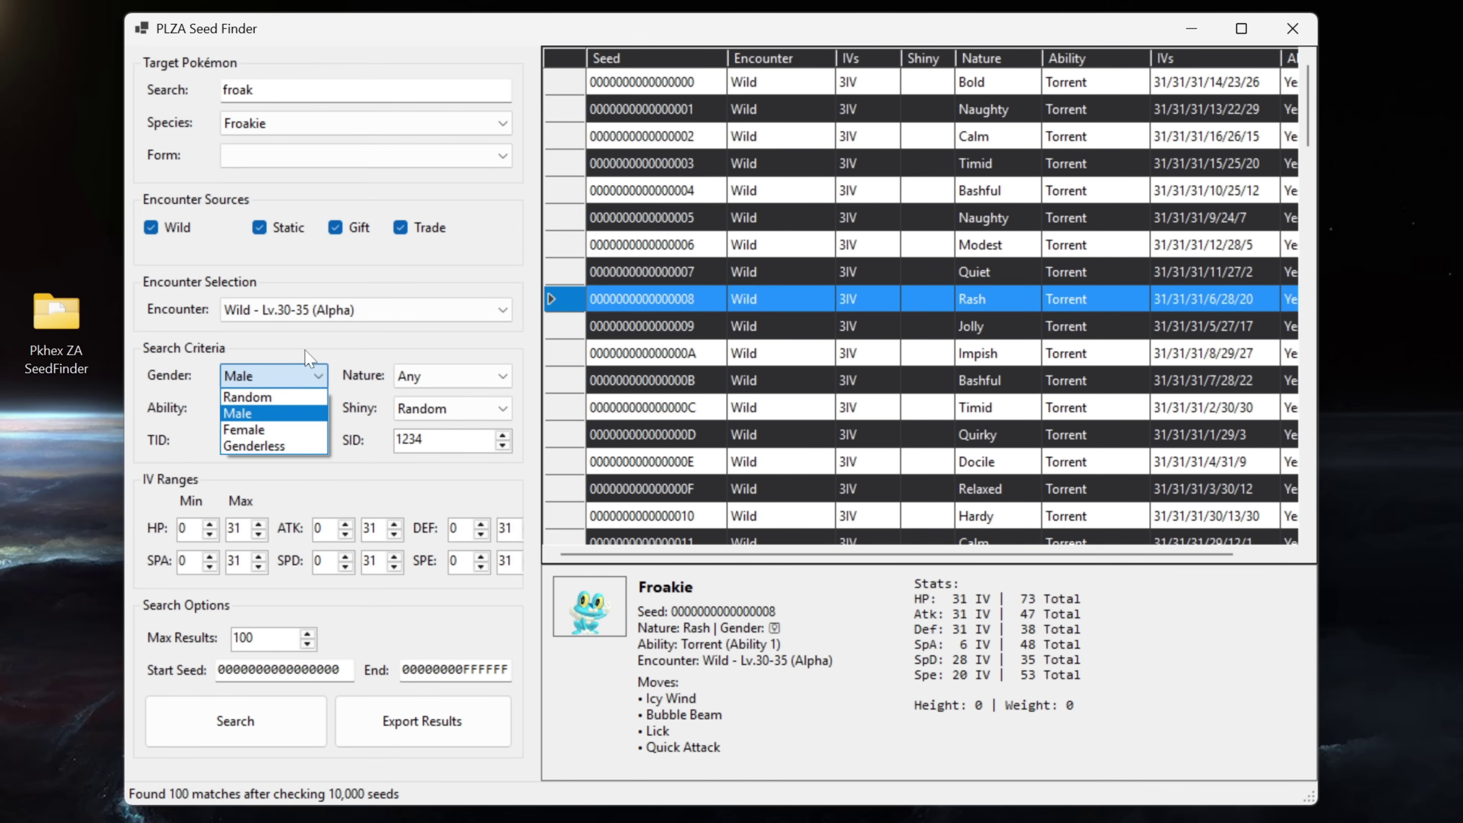
click(284, 419)
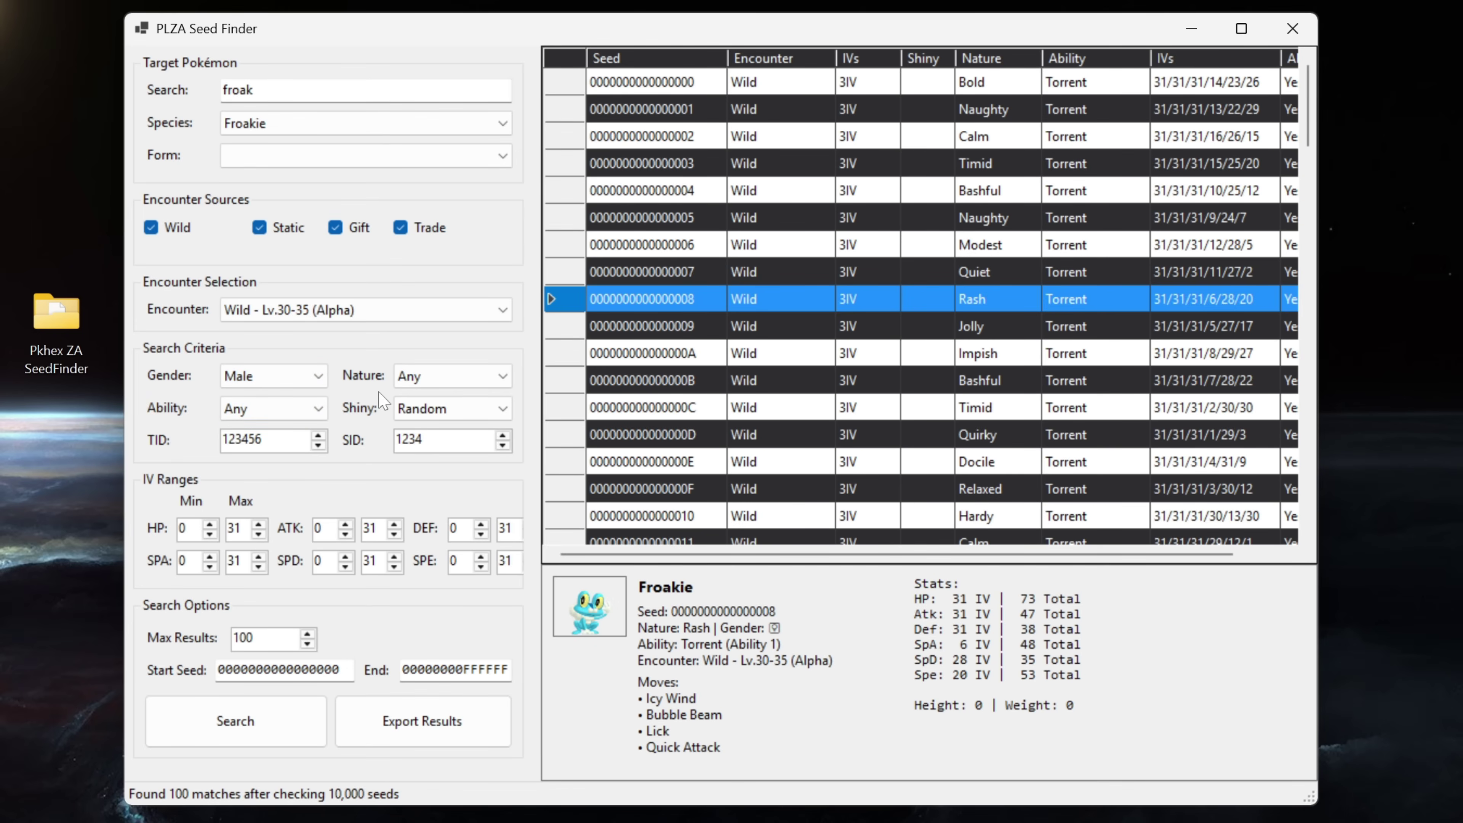
Set the search criteria to Naughty nature and Always shiny.
click(403, 381)
click(444, 484)
click(468, 414)
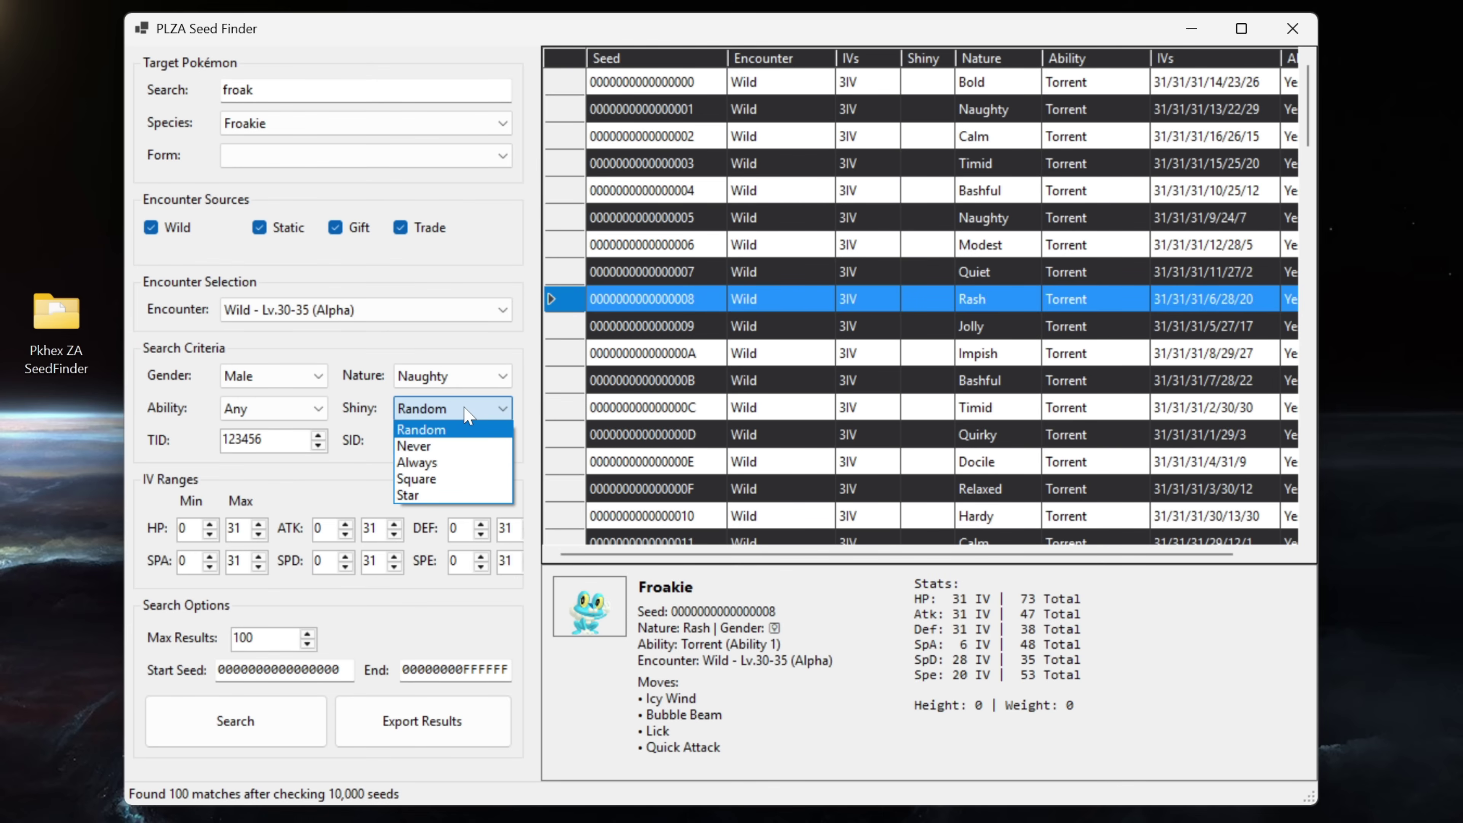
click(457, 464)
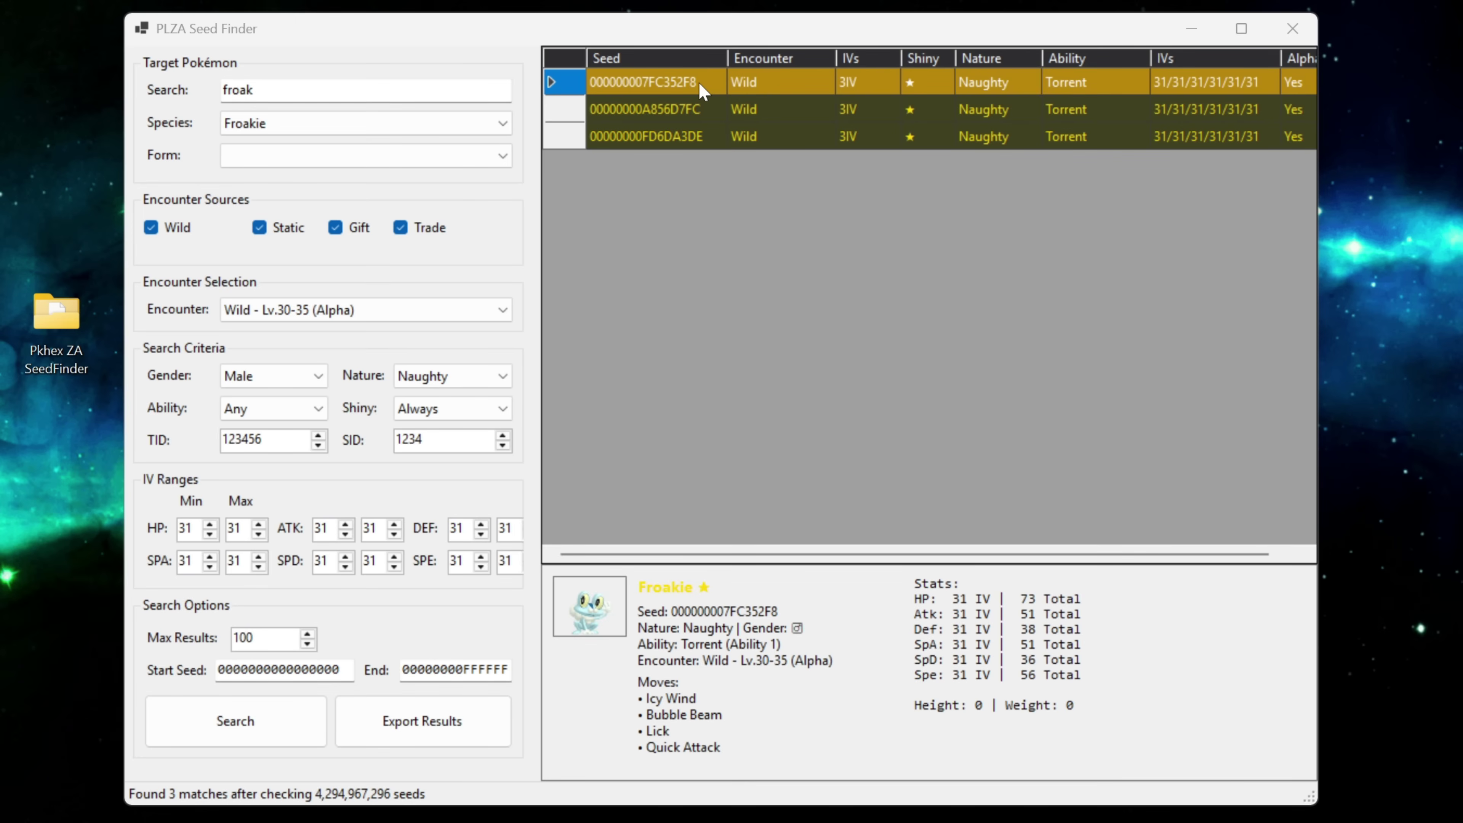
Load the shiny Froakie with seed 000000007FC352F8 into the PKHeX editor and close the Seed Finder.
double_click(698, 82)
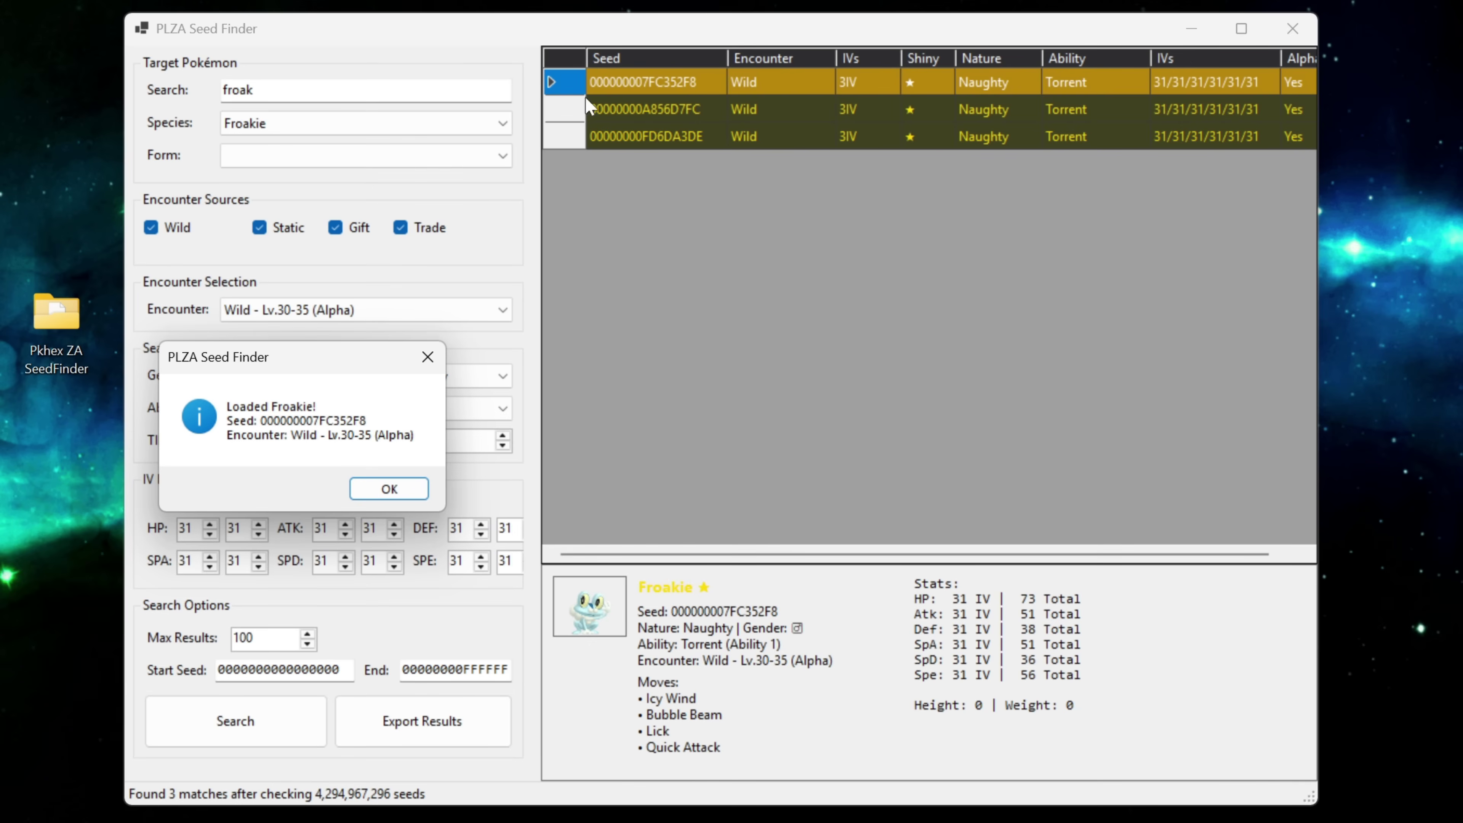
click(389, 490)
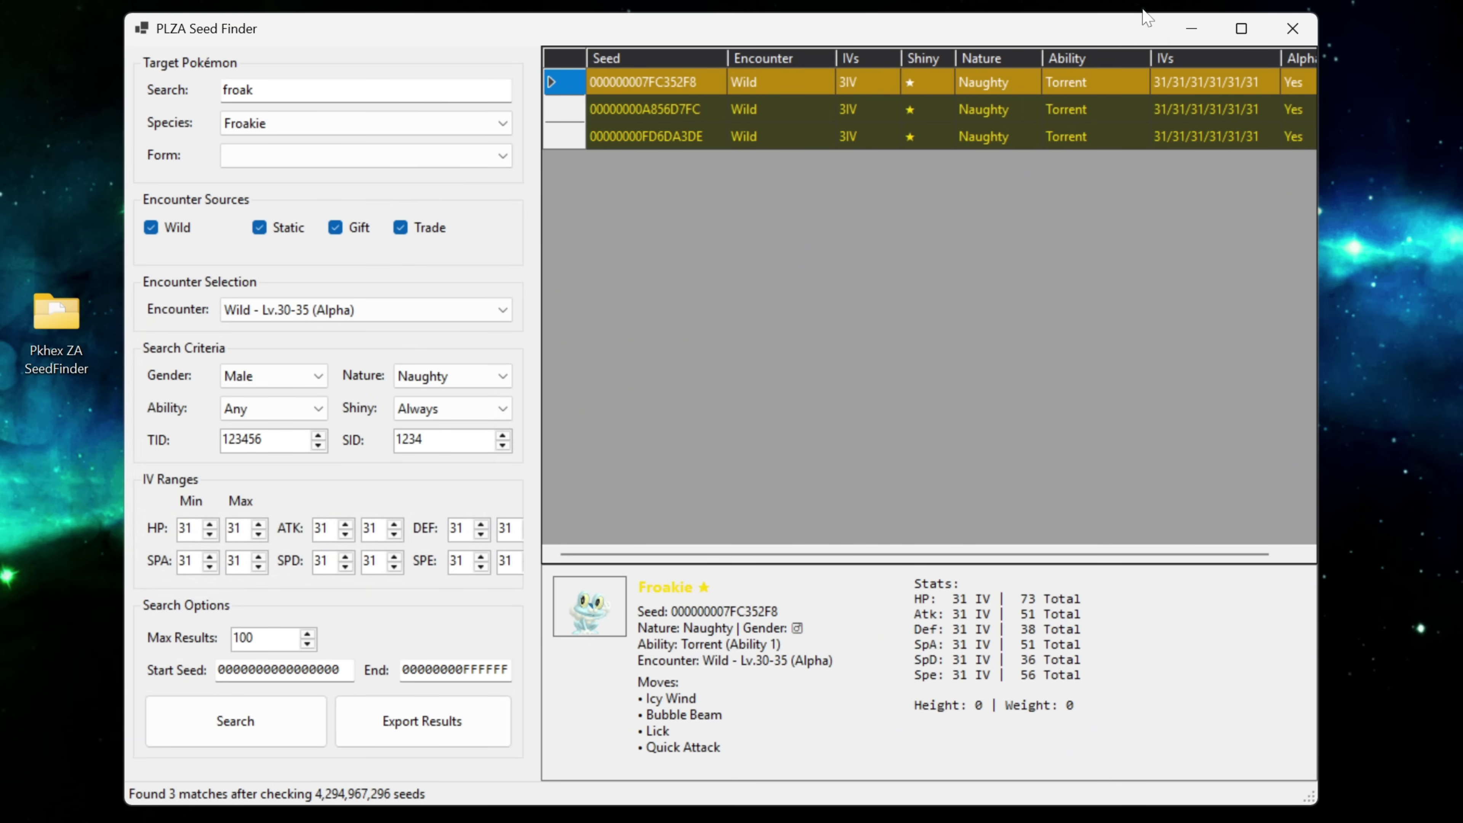
click(1307, 26)
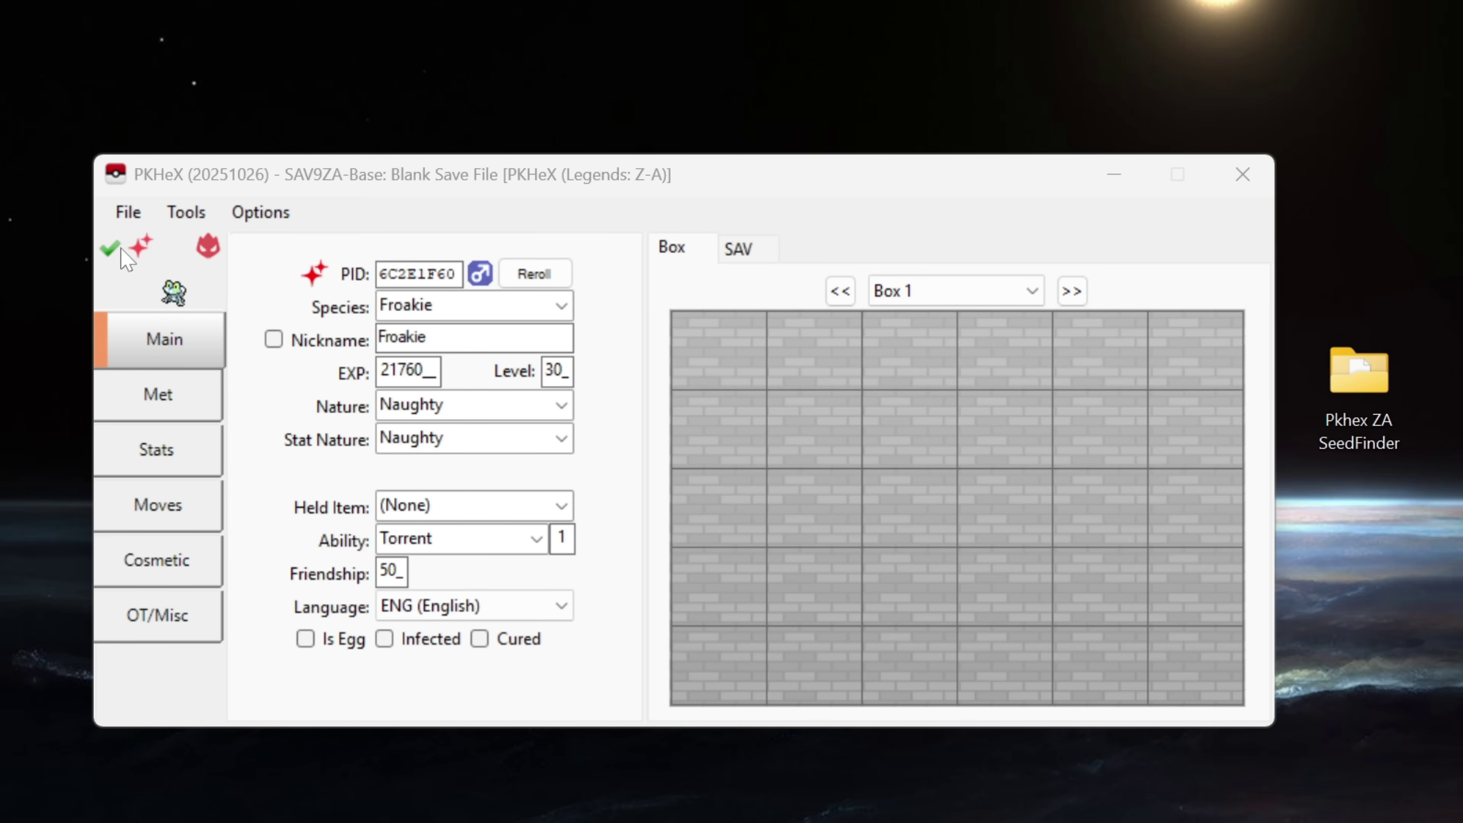
Check the loaded Froakie's legality mark and open its original trainer and miscellaneous details.
mouse_move(117, 256)
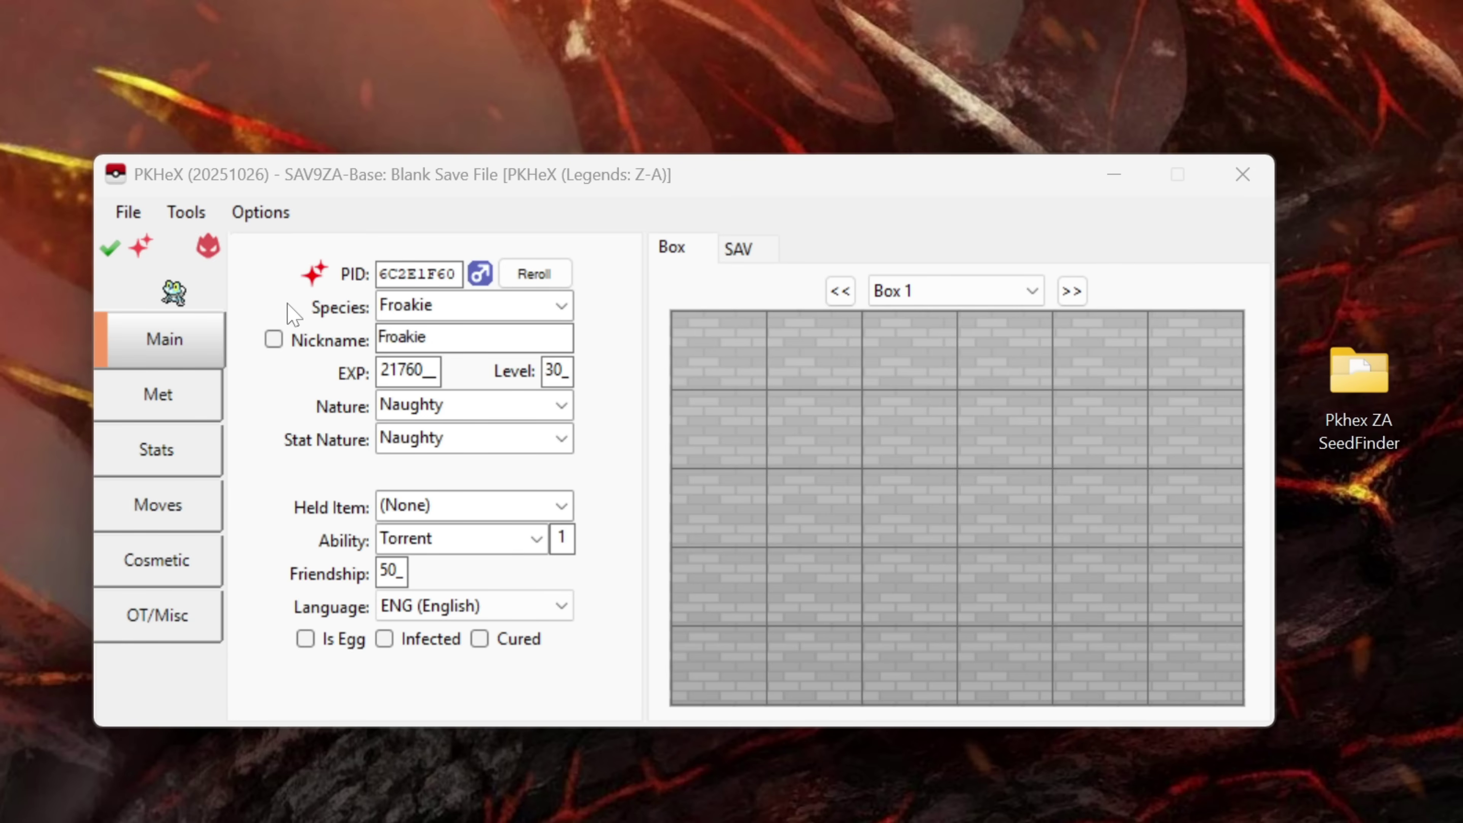
click(187, 632)
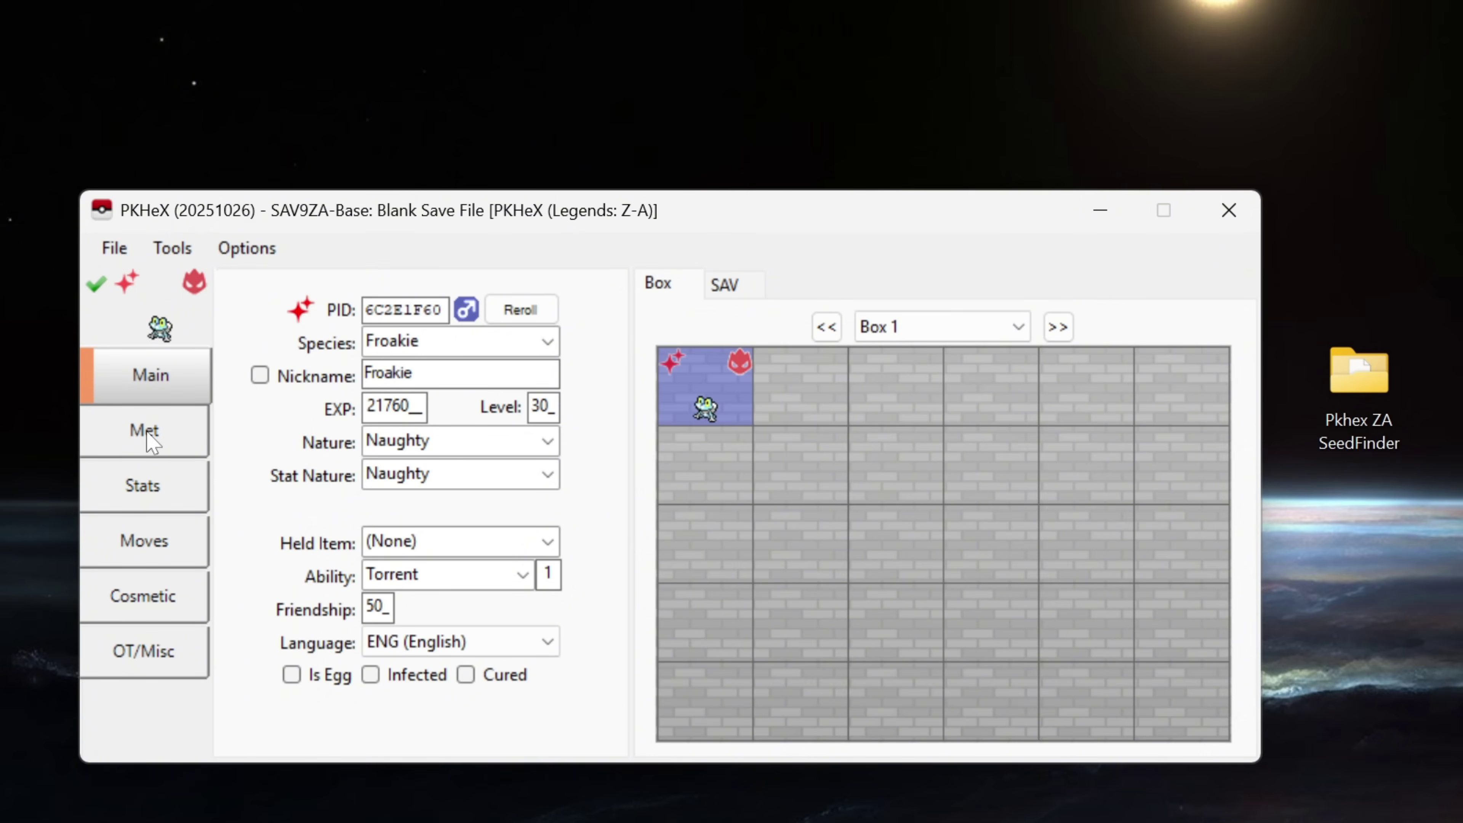
In the Froakie's met details, set the ball to Ultra Ball and choose a met date from the calendar.
click(145, 432)
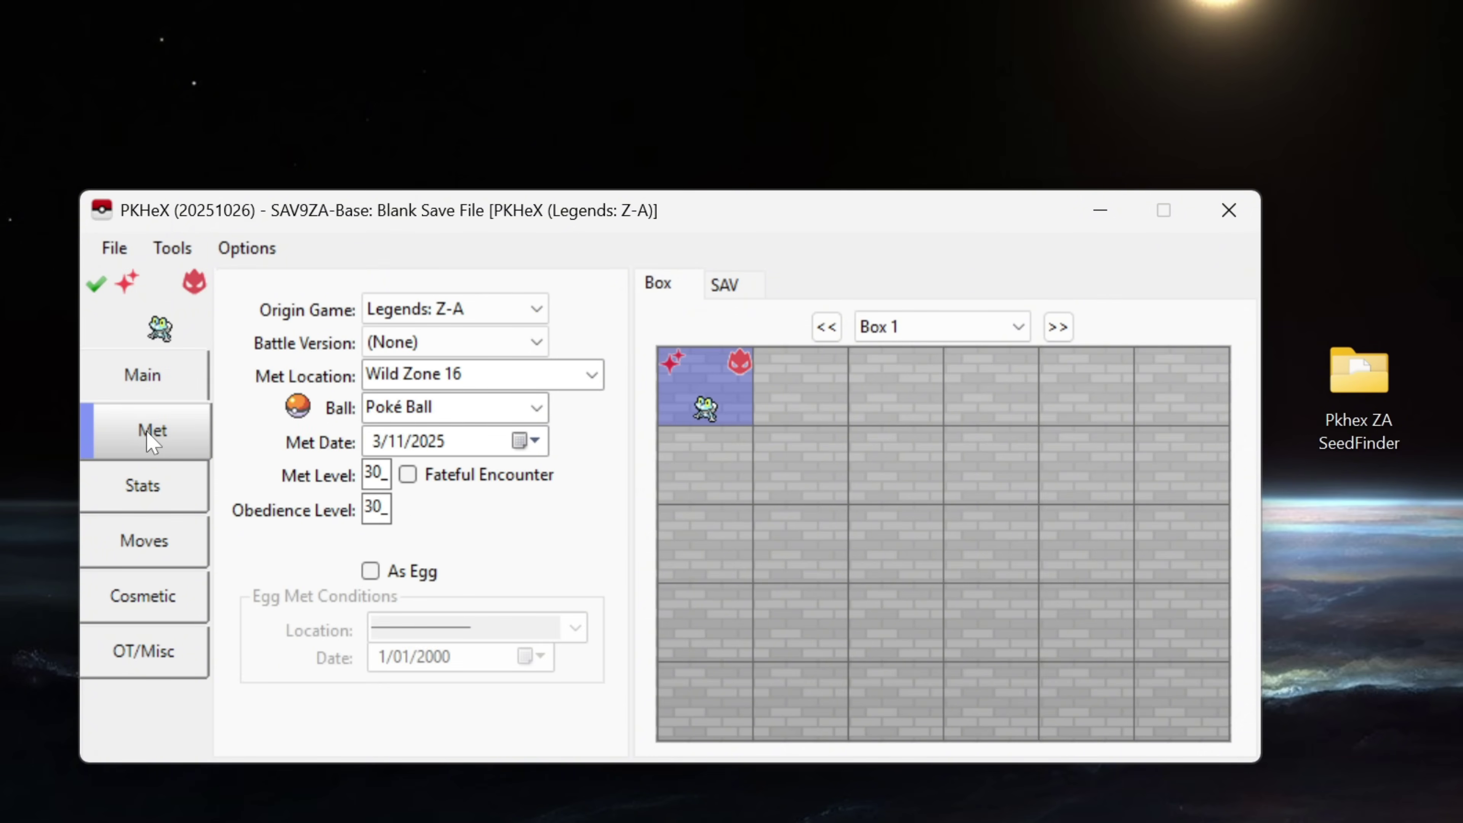
click(537, 408)
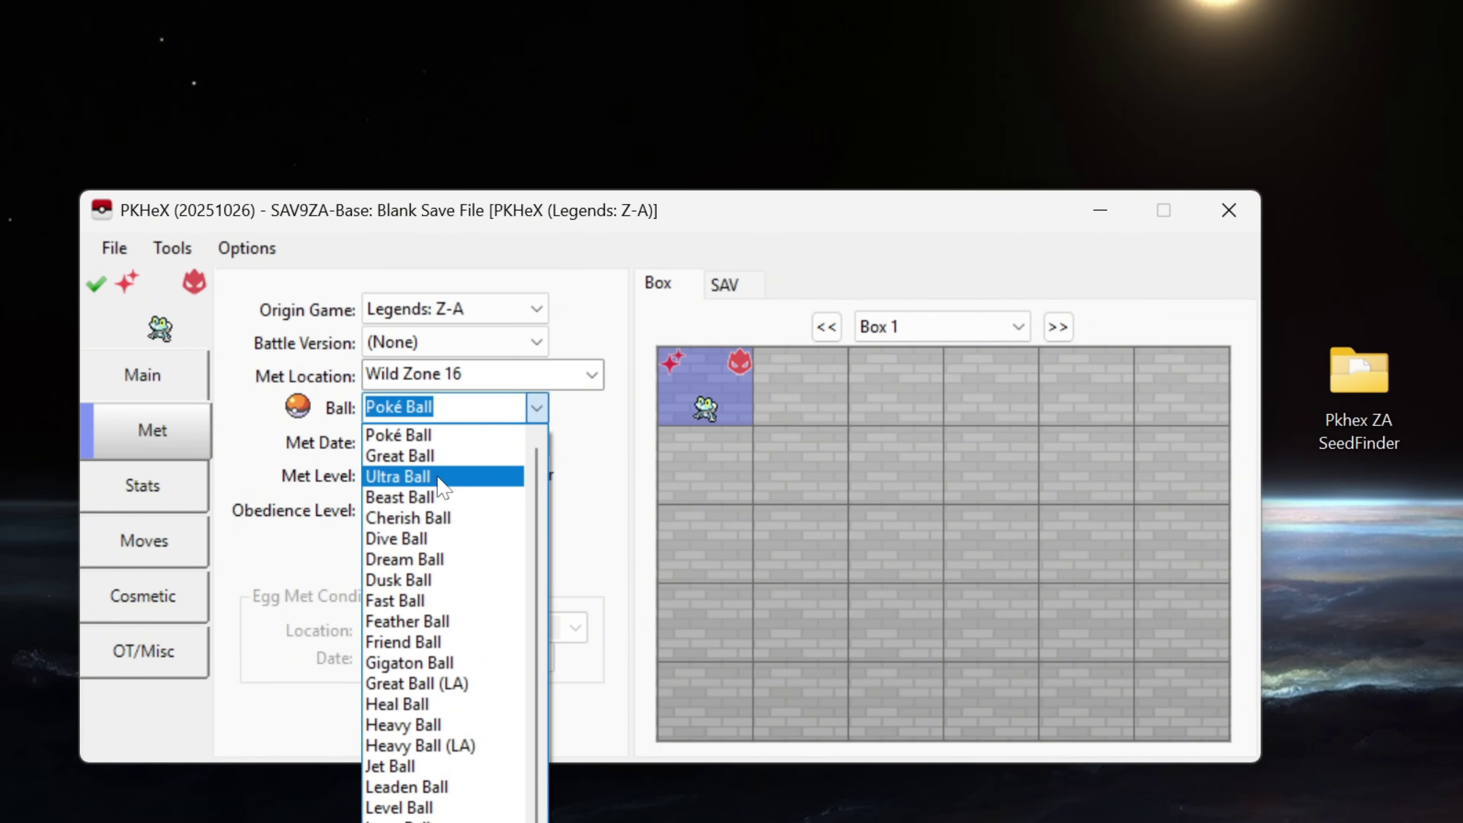
click(439, 477)
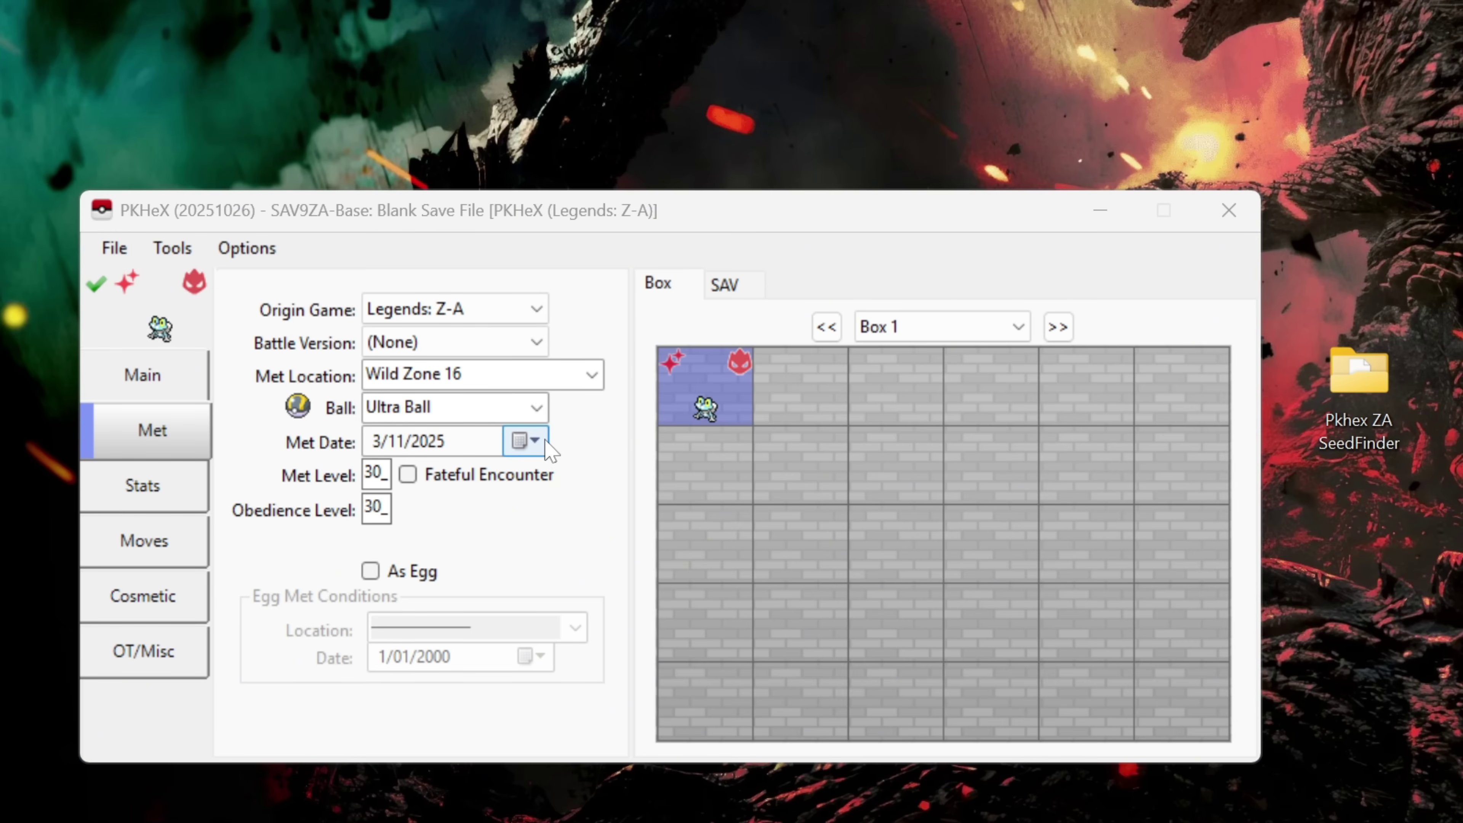
click(545, 440)
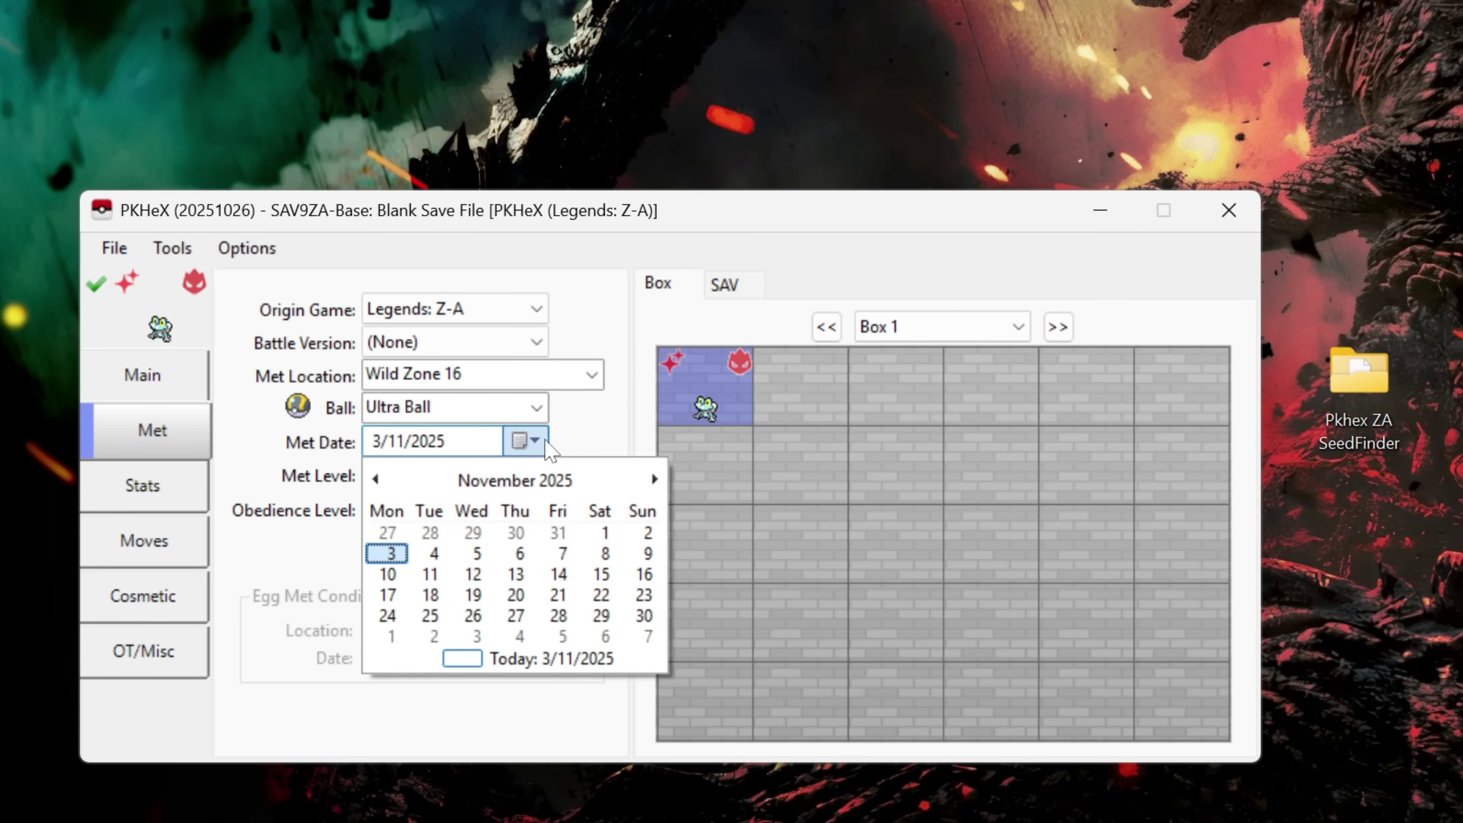
click(472, 542)
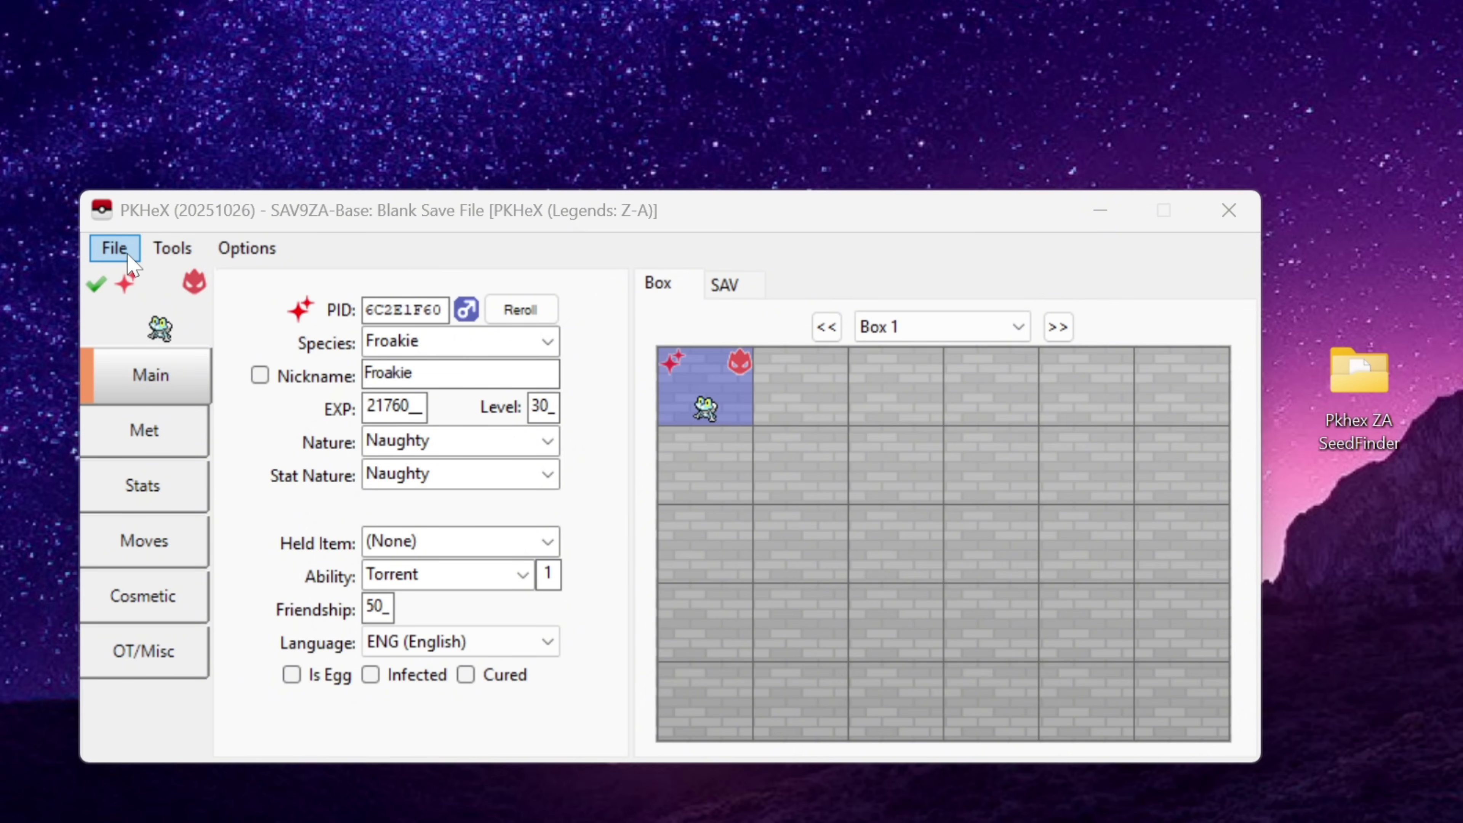
Save the edited Froakie as the decrypted PKM file "0656 ★ - Froakie - DF72A260BD53.pa9" in the Pkhex ZA SeedFinder folder.
key(ctrl+s)
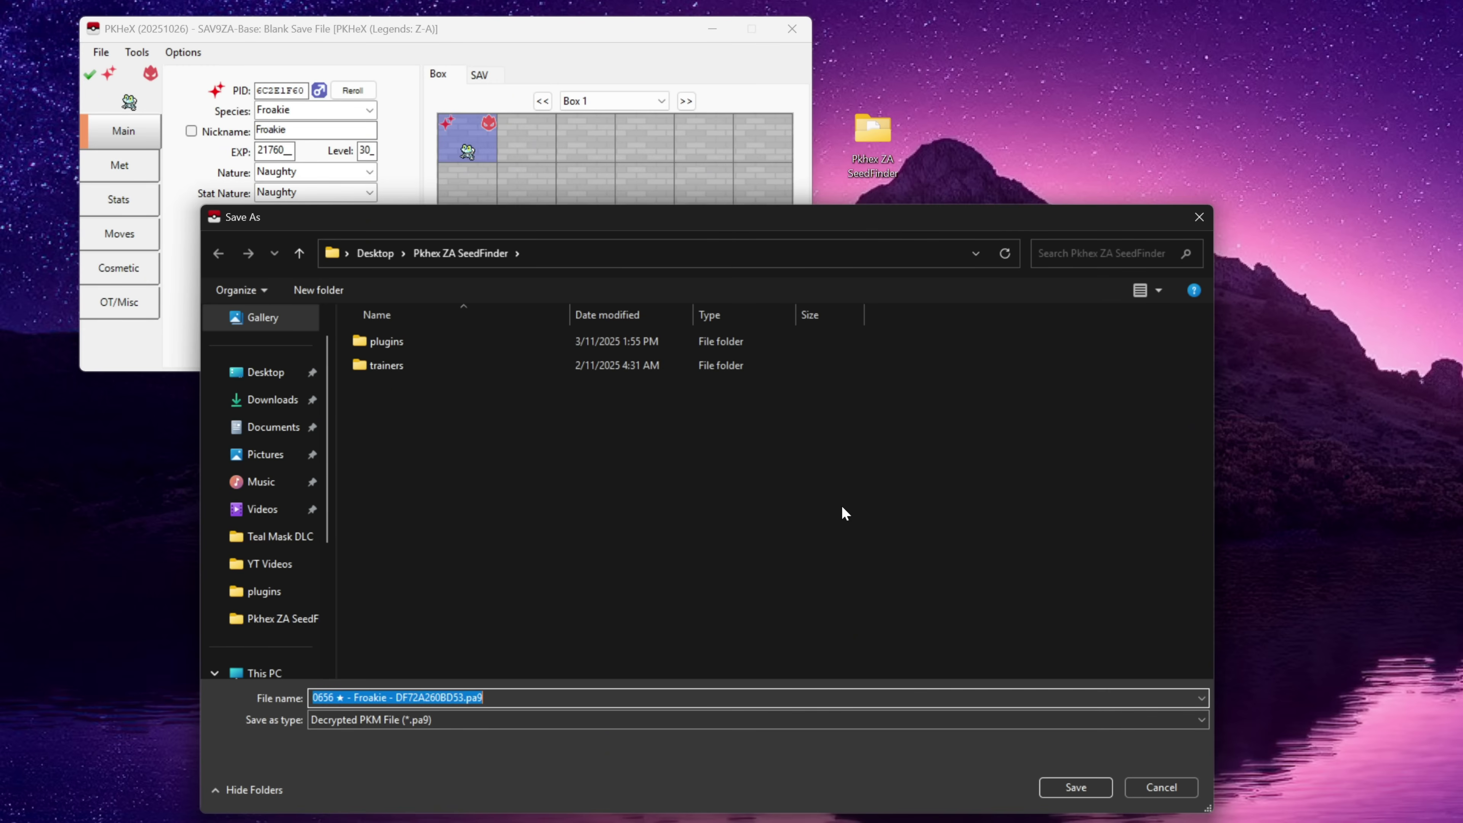
click(1077, 788)
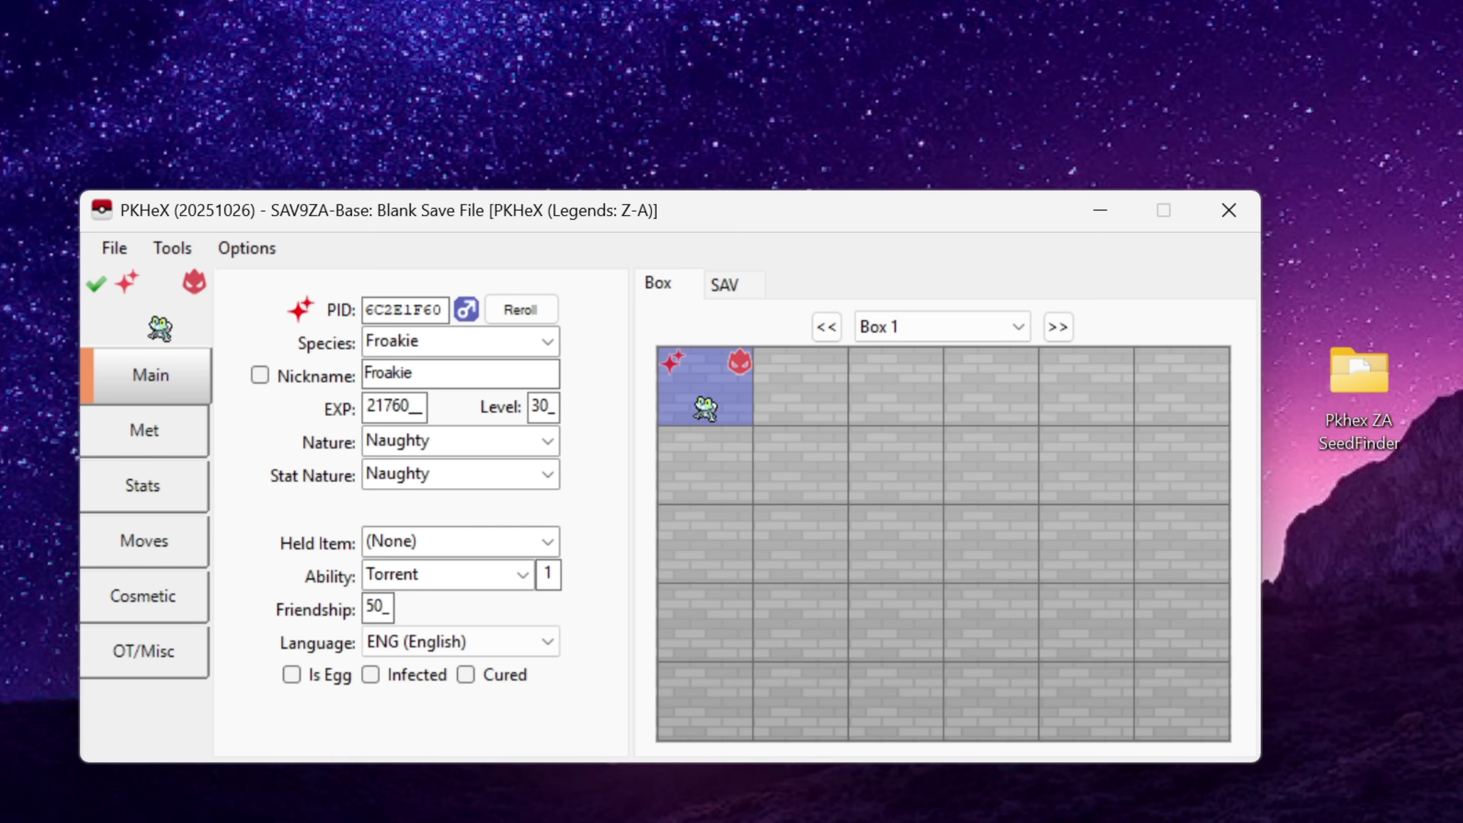
drag(156, 314, 162, 323)
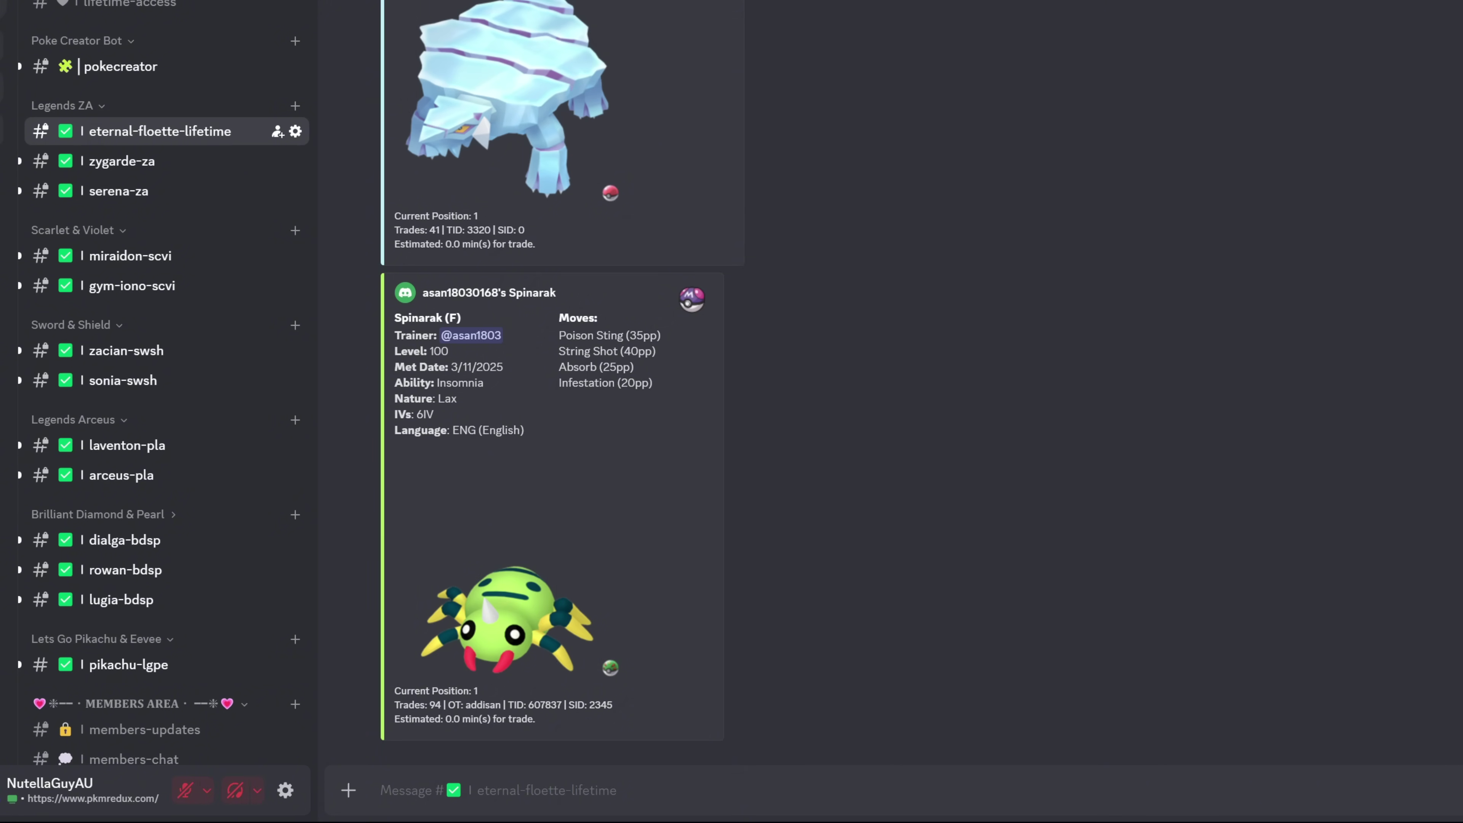
In Discord's eternal-floette-lifetime channel, attach the saved Froakie .pa9 file and send it with the trade command $t.
click(350, 793)
click(414, 639)
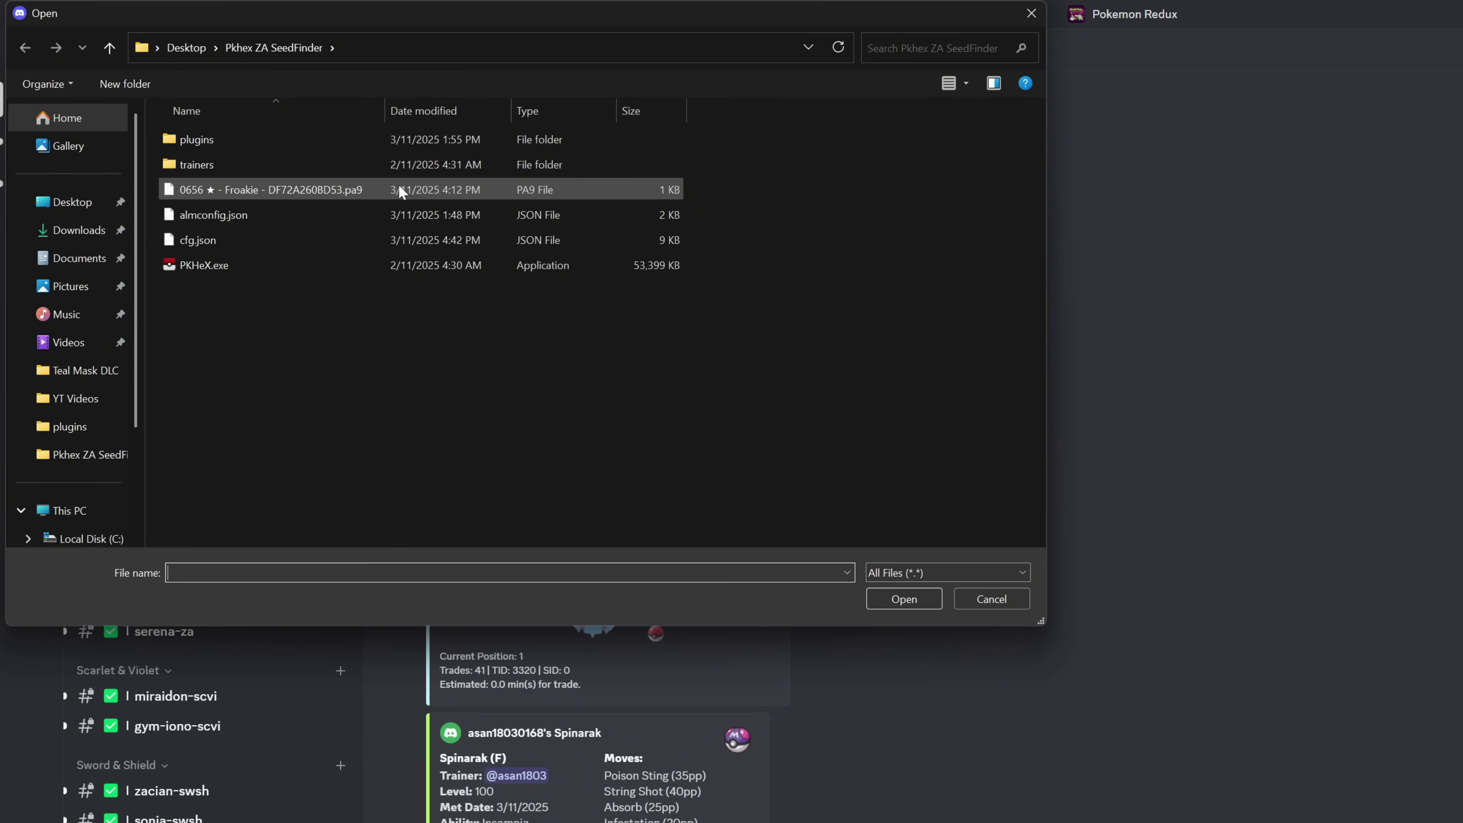
double_click(400, 186)
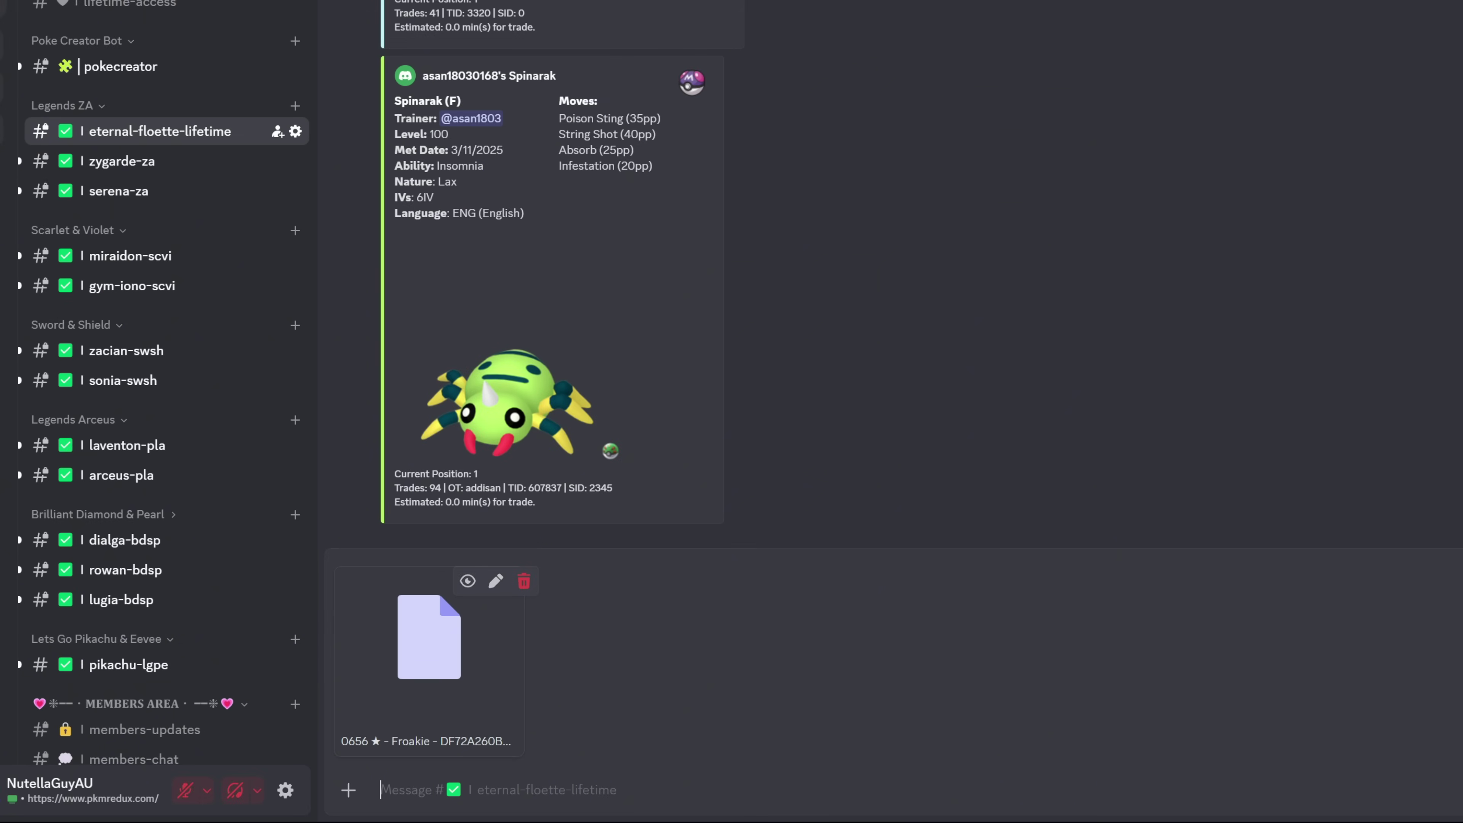
text($t)
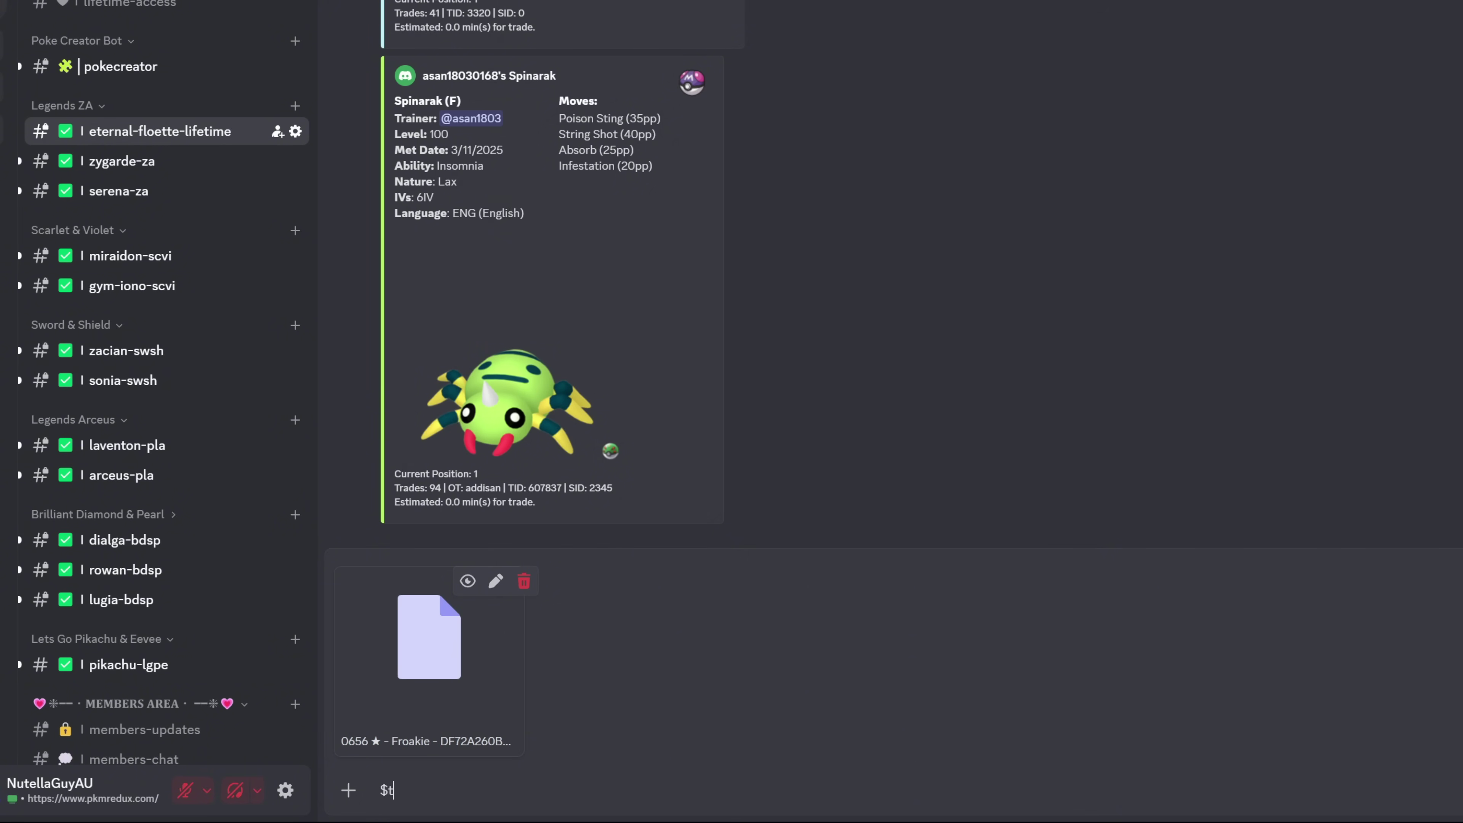
key(Return)
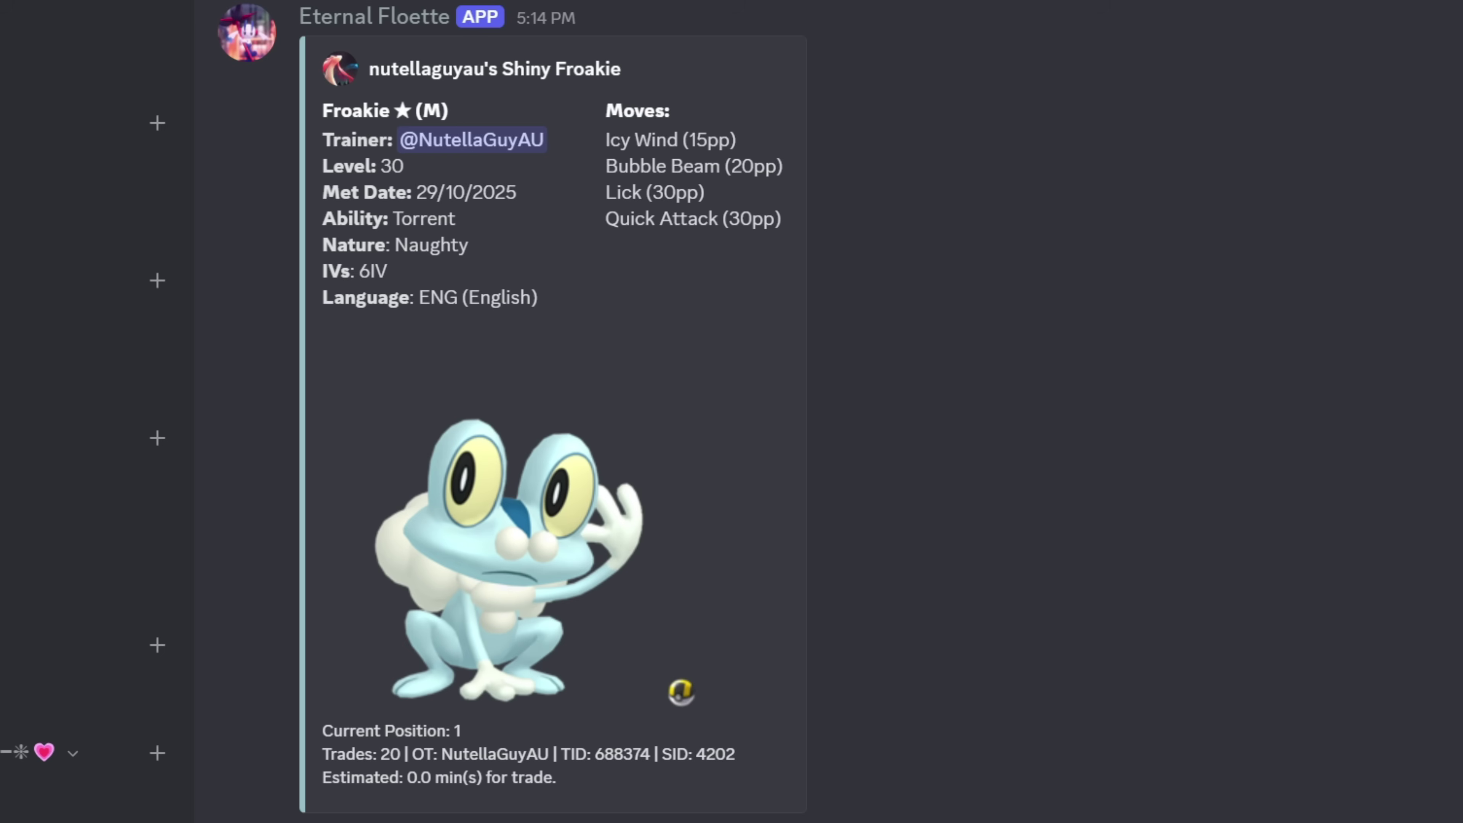